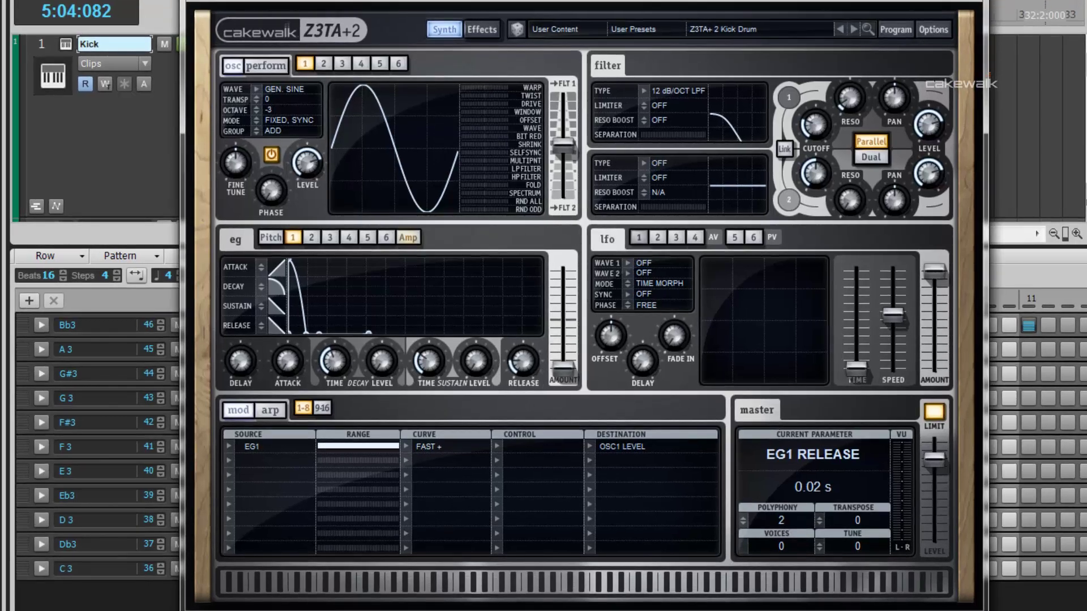
Audition the Z3TA+ 2 Kick Drum preset with two keyboard notes and bring up the Program options
{"action": "left_click", "coordinate": [549, 584]}
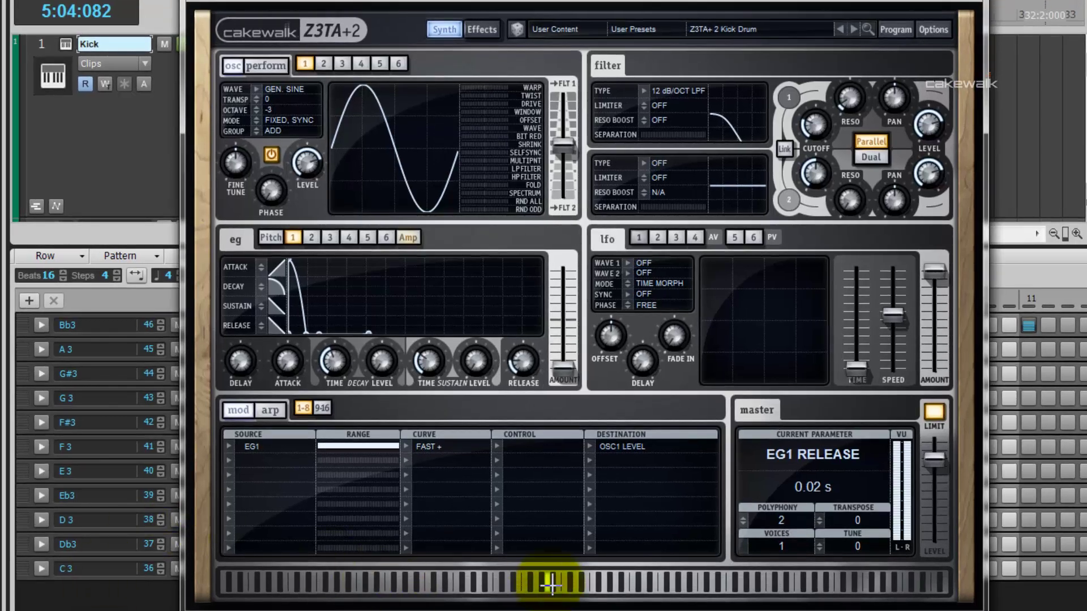
{"action": "left_click", "coordinate": [617, 586]}
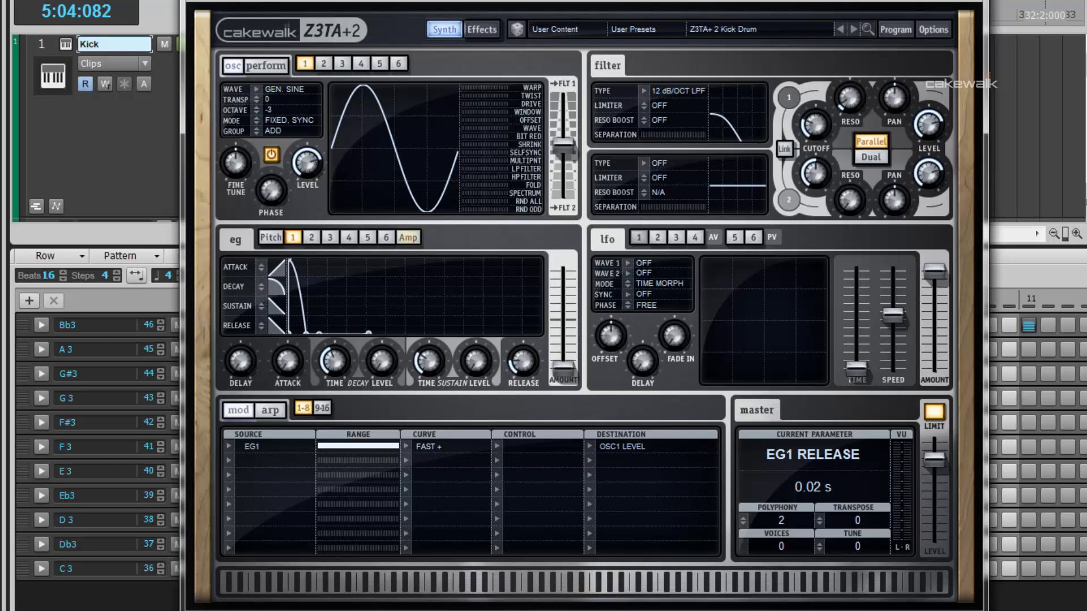
{"action": "left_click", "coordinate": [895, 29]}
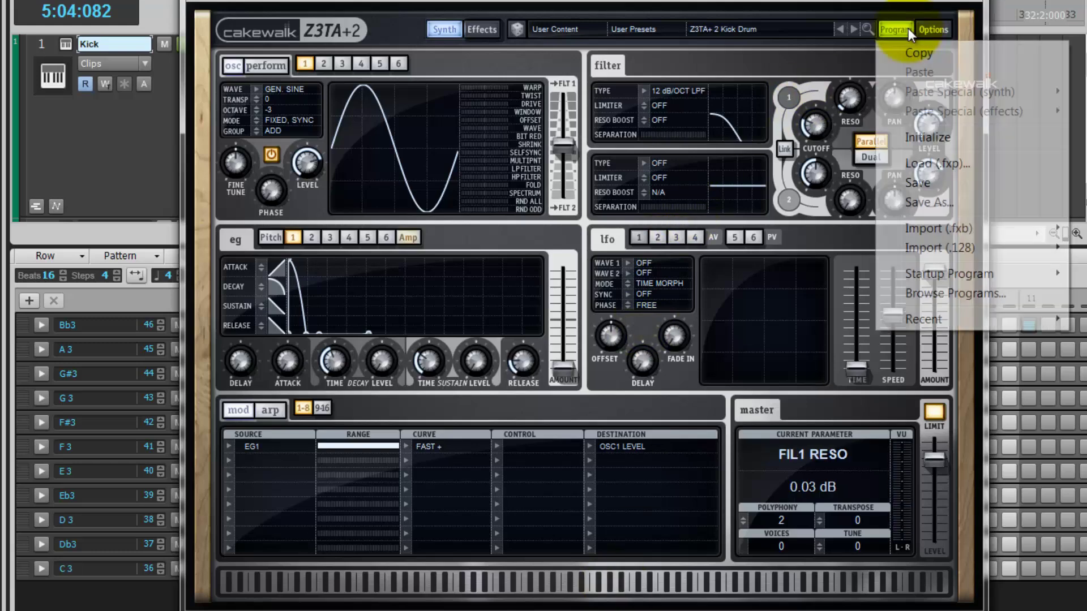
Initialize the program and give oscillator 1 a Generated Sine wave in FIXED, SYNC mode
{"action": "left_click", "coordinate": [959, 132]}
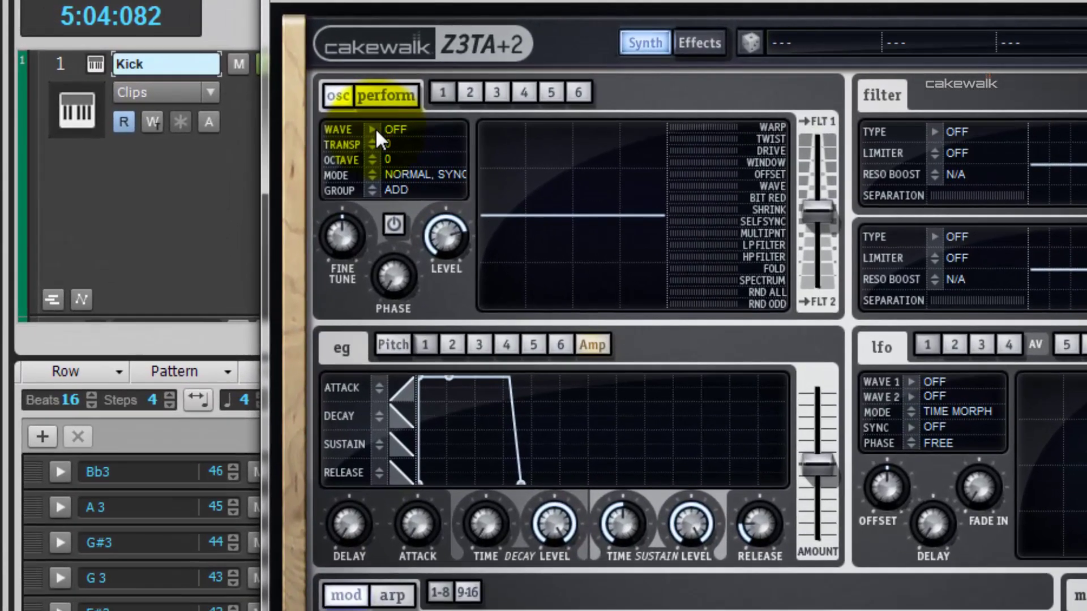
{"action": "left_click", "coordinate": [375, 128]}
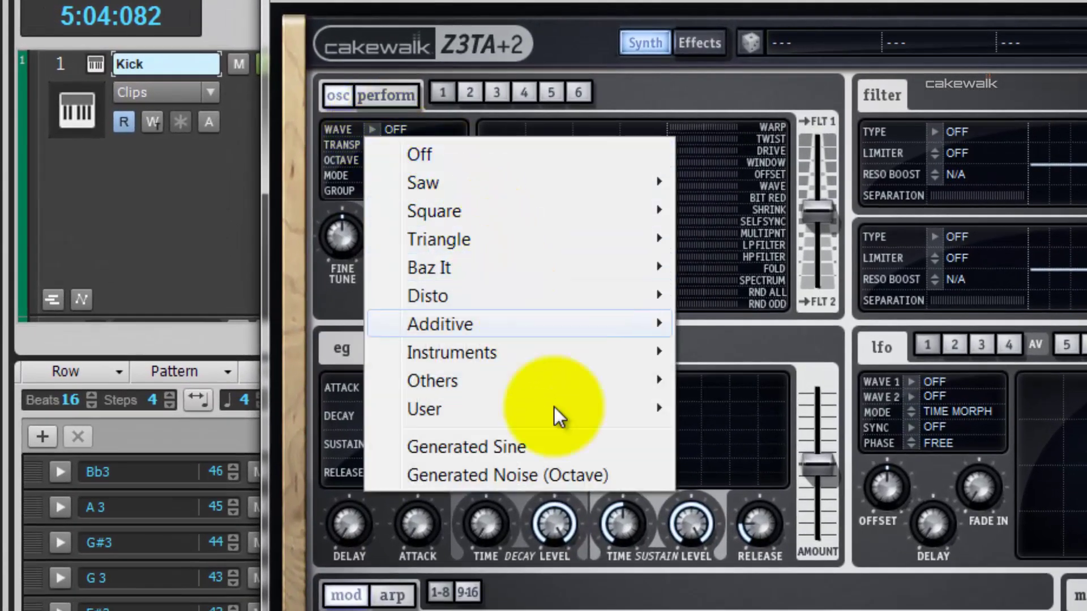
{"action": "left_click", "coordinate": [569, 450]}
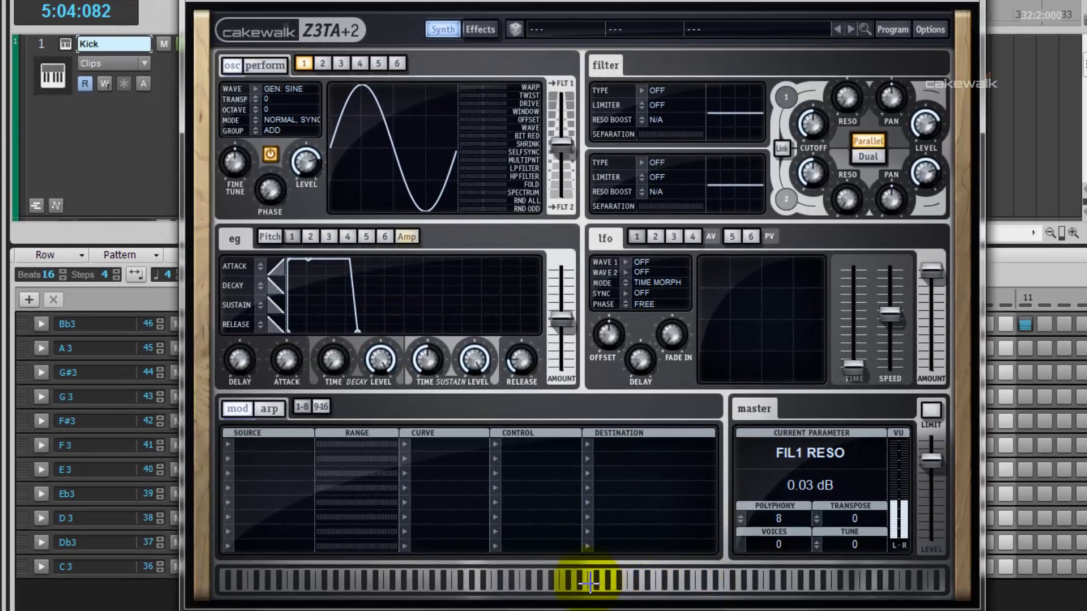
{"action": "left_click", "coordinate": [459, 352]}
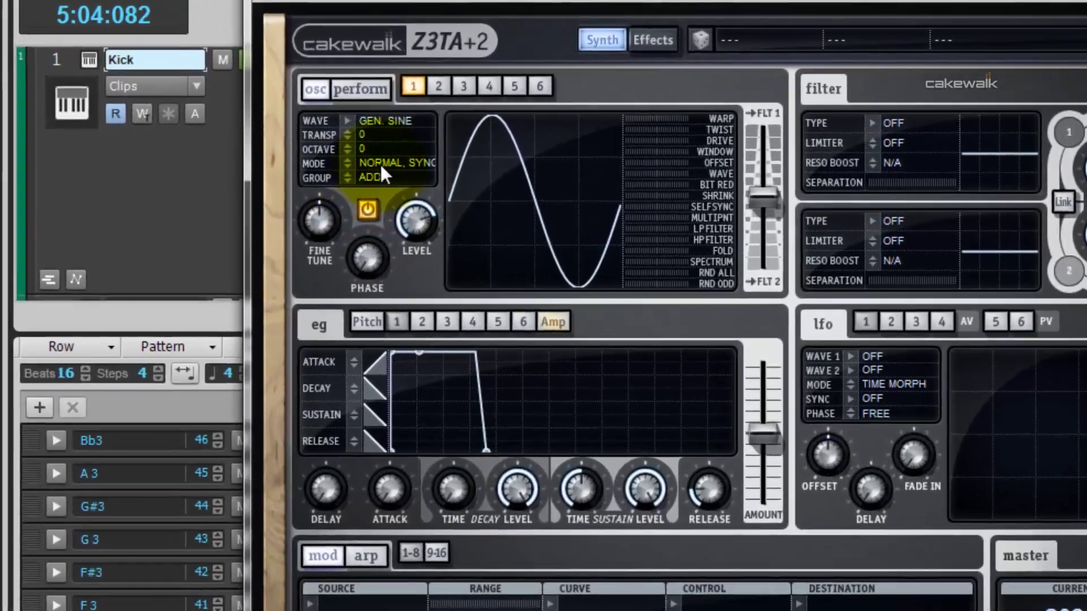
{"action": "scroll", "coordinate": [407, 175], "scroll_direction": "up", "scroll_amount": 1}
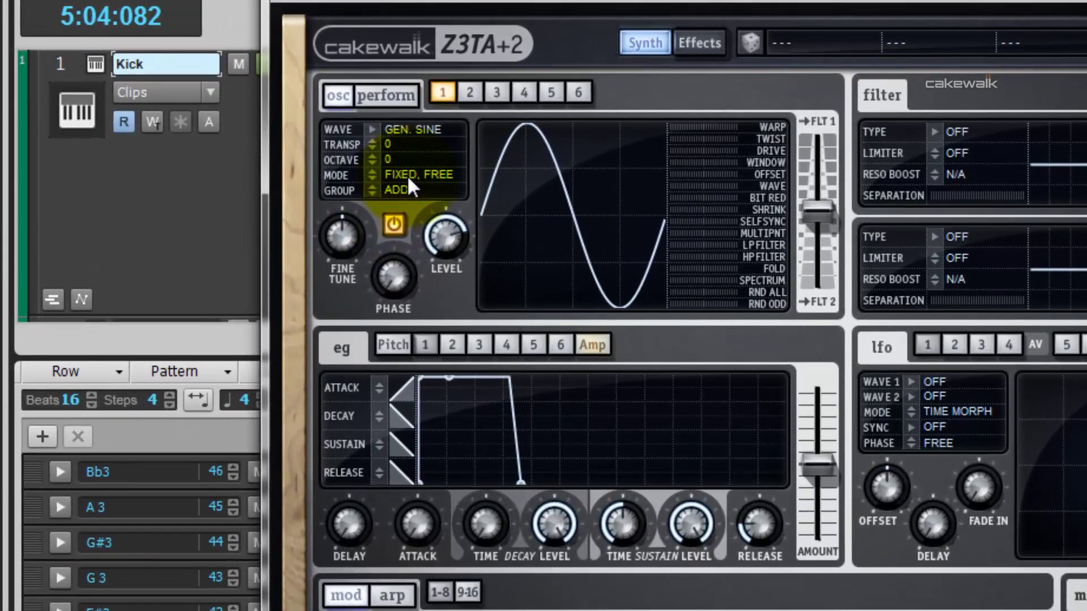
{"action": "scroll", "coordinate": [406, 175], "scroll_direction": "up", "scroll_amount": 1}
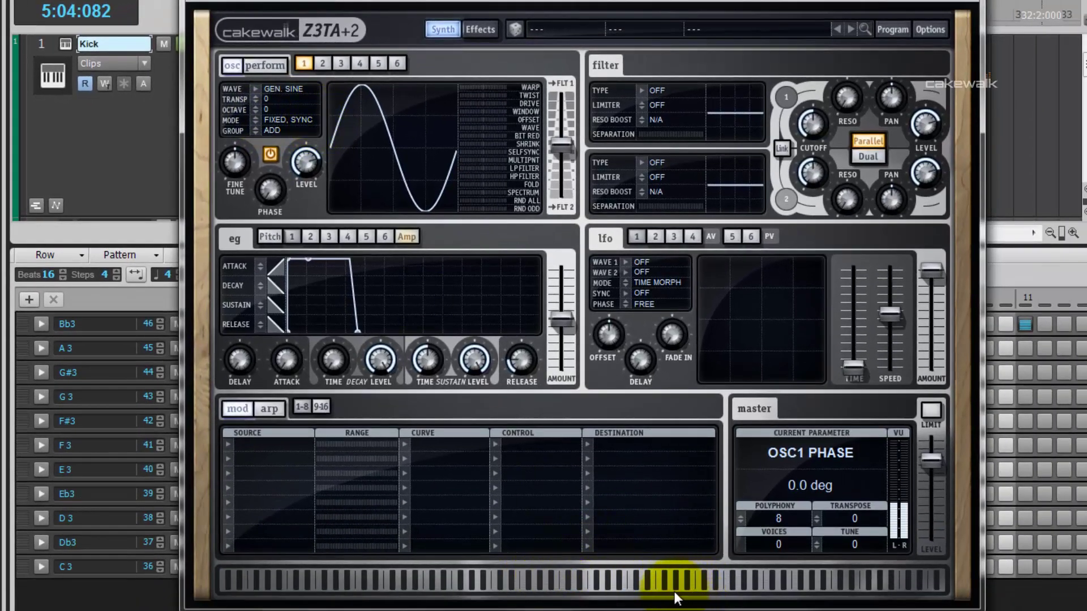
Set modulation slot 1 to source EG 1 with 100% range and a FAST + curve
{"action": "left_click", "coordinate": [539, 580]}
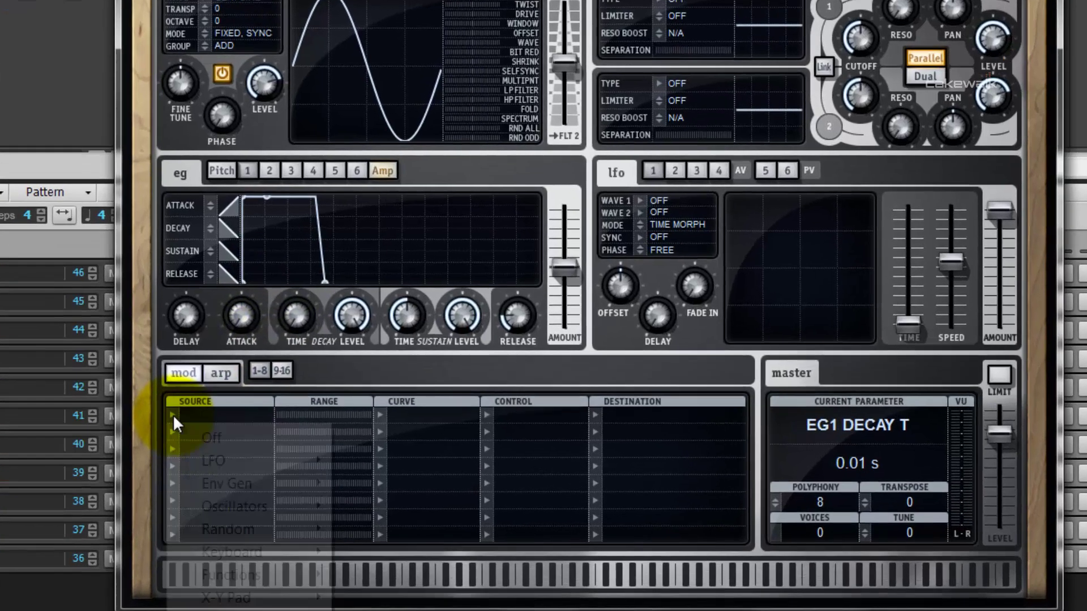
{"action": "left_click", "coordinate": [227, 444]}
{"action": "mouse_move", "coordinate": [178, 445]}
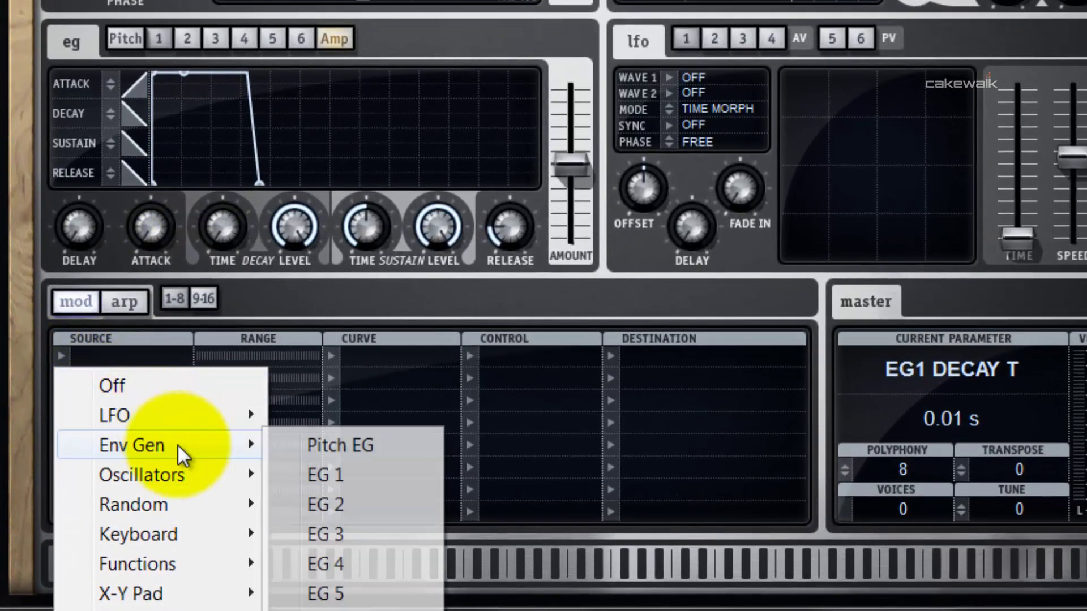
{"action": "left_click", "coordinate": [343, 476]}
{"action": "left_click_drag", "start_coordinate": [210, 358], "coordinate": [359, 358]}
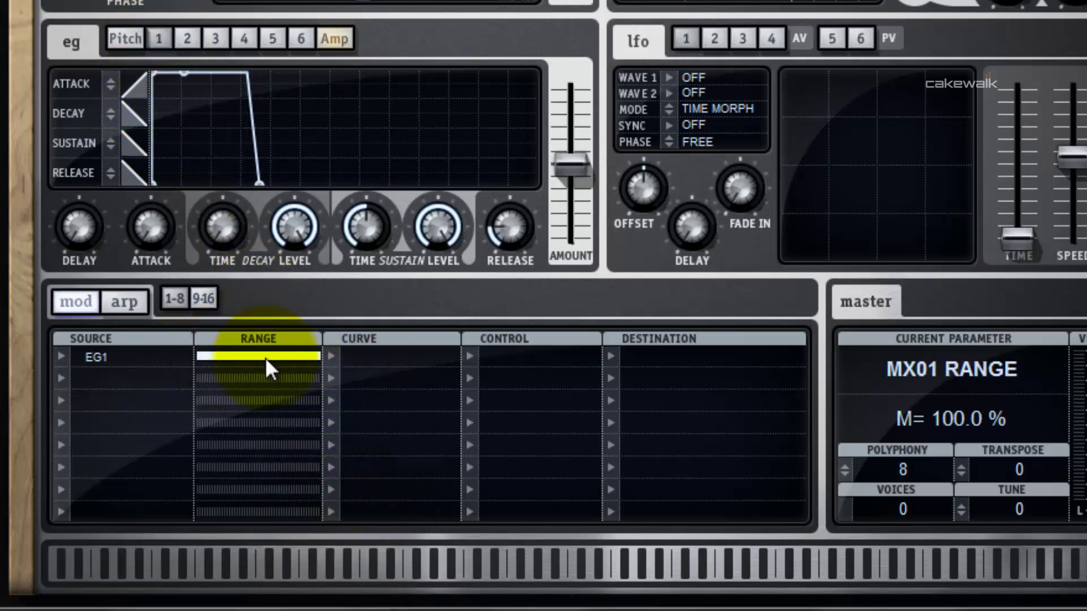
{"action": "left_click", "coordinate": [331, 358]}
{"action": "mouse_move", "coordinate": [423, 488]}
{"action": "left_click", "coordinate": [540, 483]}
Route modulation slot 1 to Oscillators > Osc 1 > Level
{"action": "left_click", "coordinate": [610, 356]}
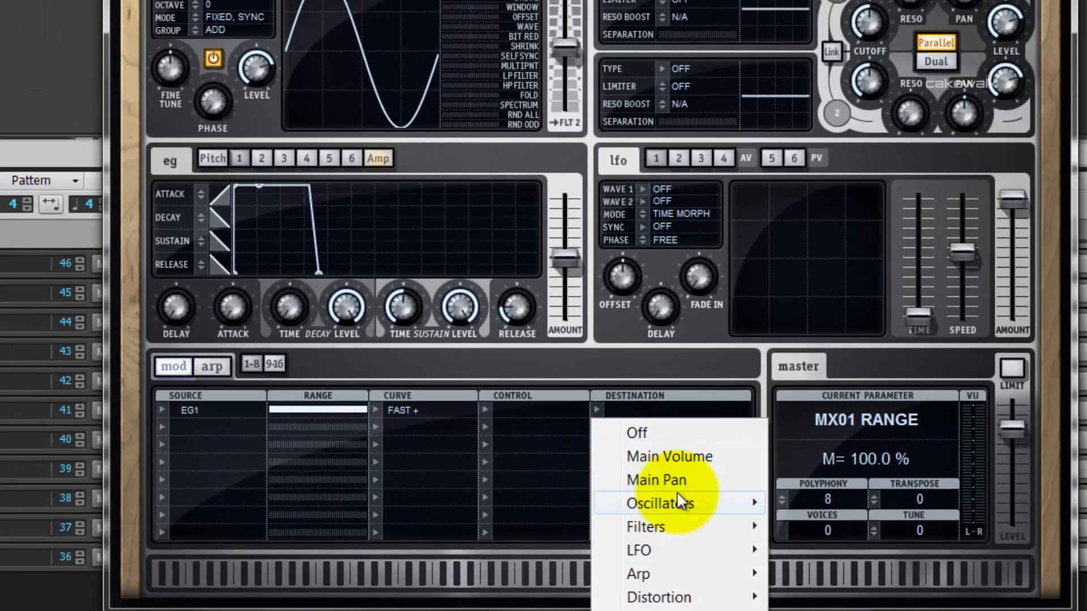
{"action": "mouse_move", "coordinate": [716, 481]}
{"action": "mouse_move", "coordinate": [837, 508]}
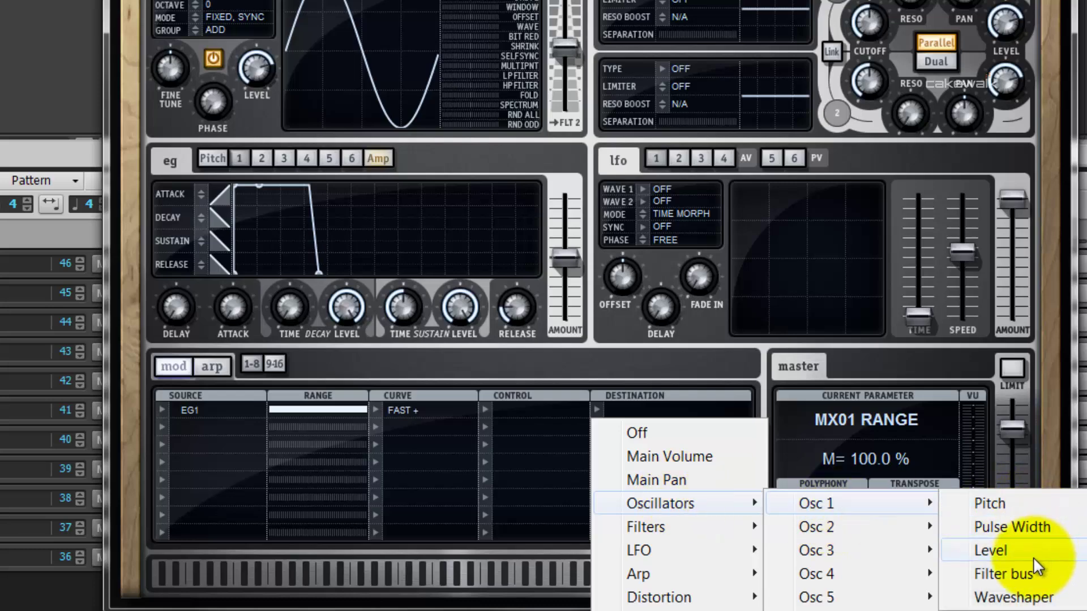
{"action": "left_click", "coordinate": [1031, 554]}
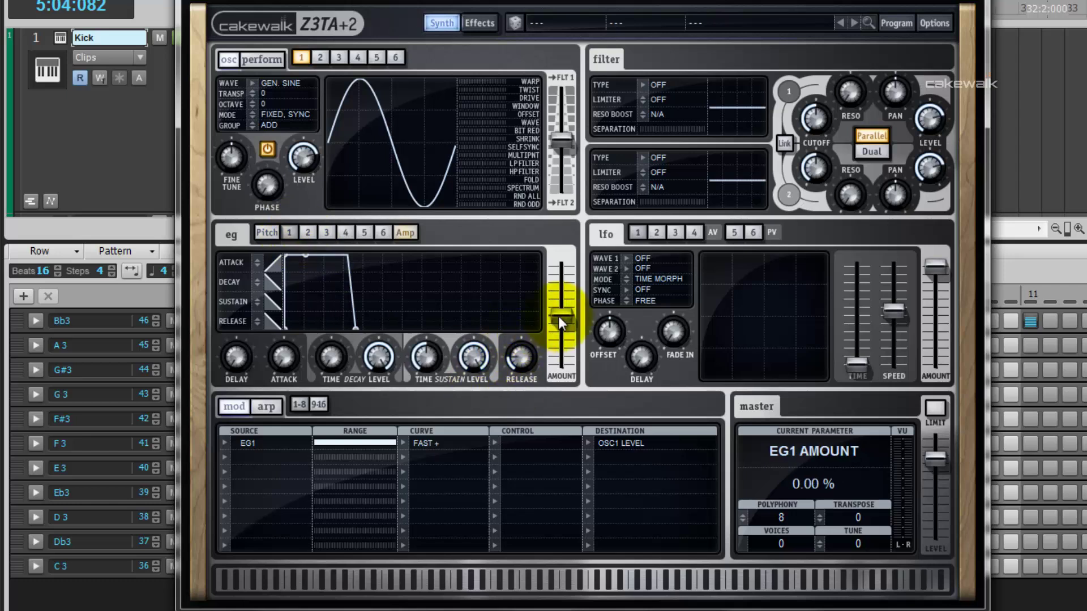
Pull envelope 1's amount down to -100% and audition the patch
{"action": "left_click_drag", "start_coordinate": [560, 317], "coordinate": [562, 382]}
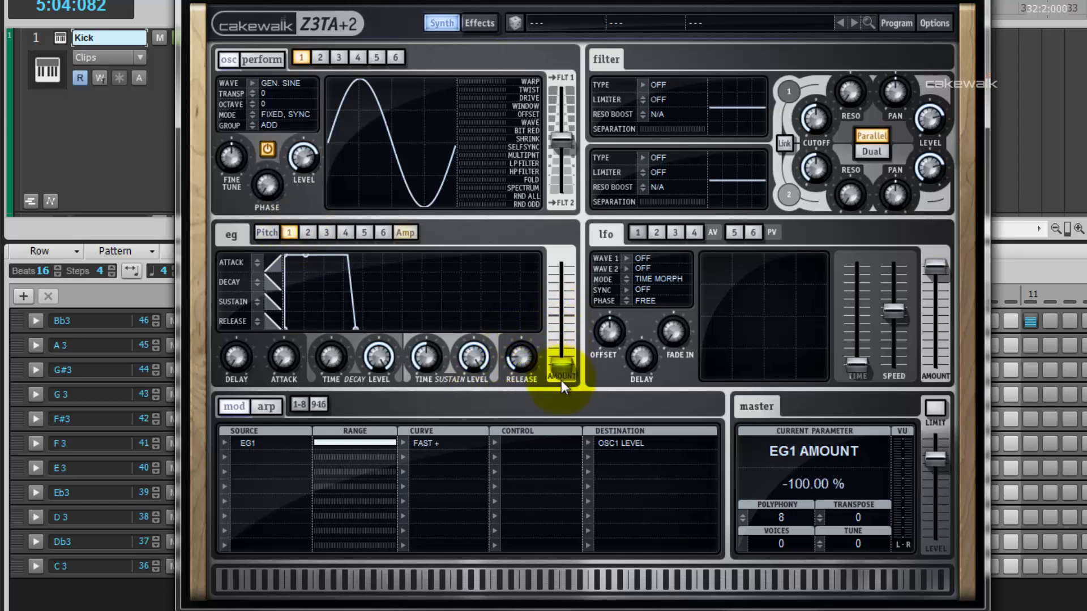
{"action": "left_click", "coordinate": [531, 578]}
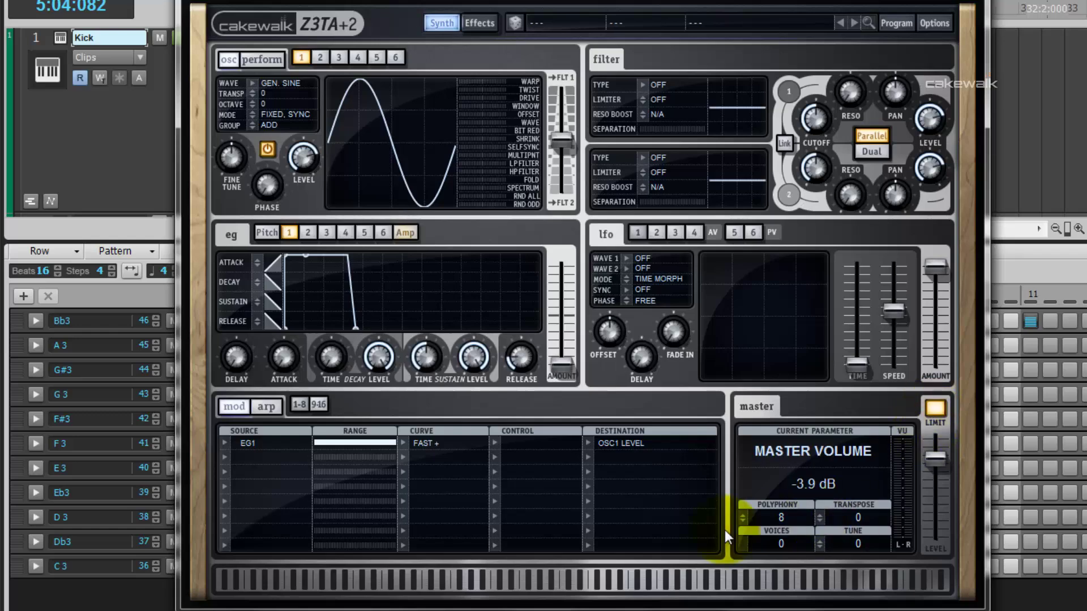
{"action": "left_click", "coordinate": [517, 578]}
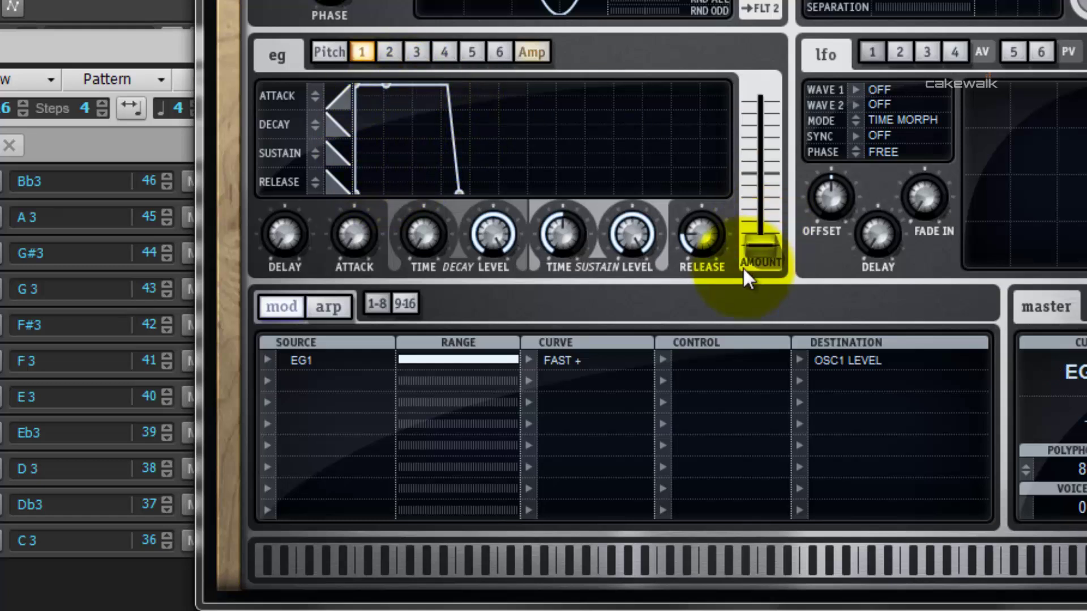
Shape envelope 1 with minimum release, zero sustain level, 0.01 s sustain time and adjusted decay
{"action": "left_click_drag", "start_coordinate": [721, 253], "coordinate": [742, 300]}
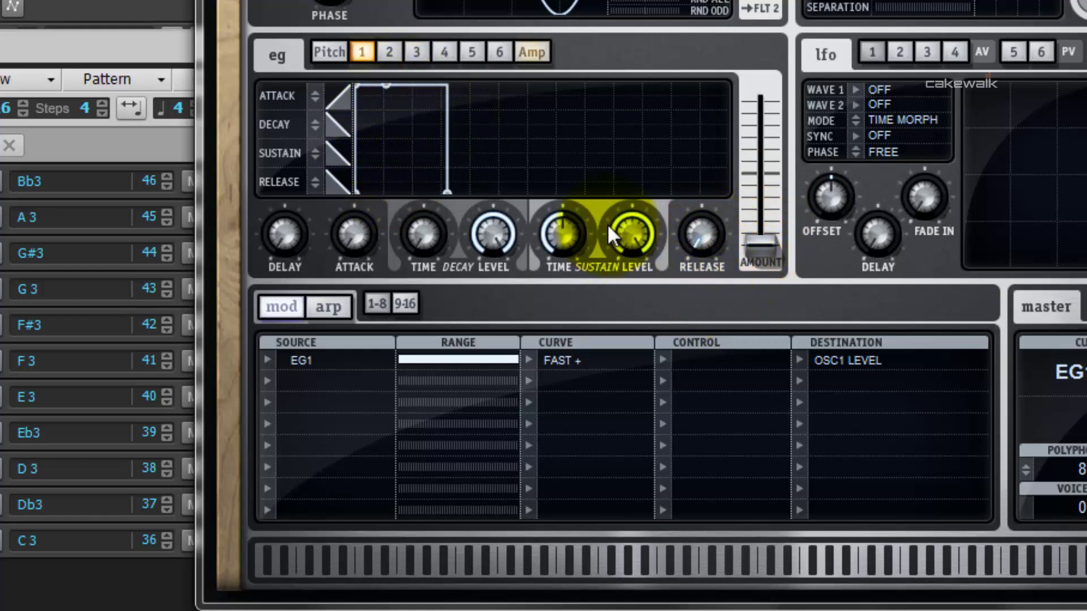
{"action": "left_click_drag", "start_coordinate": [629, 231], "coordinate": [665, 498]}
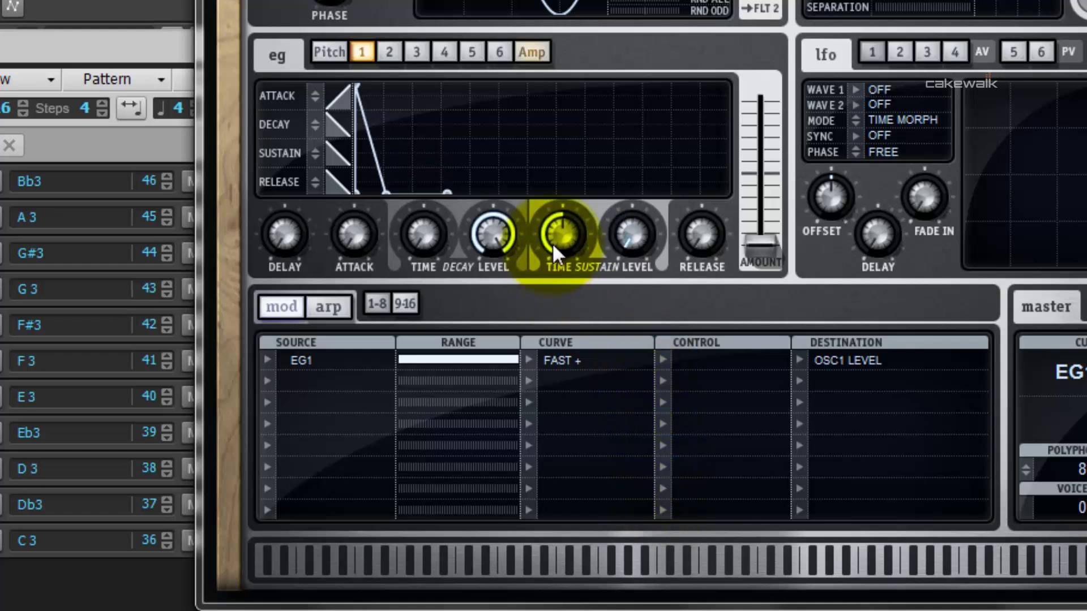
{"action": "left_click_drag", "start_coordinate": [552, 233], "coordinate": [607, 431]}
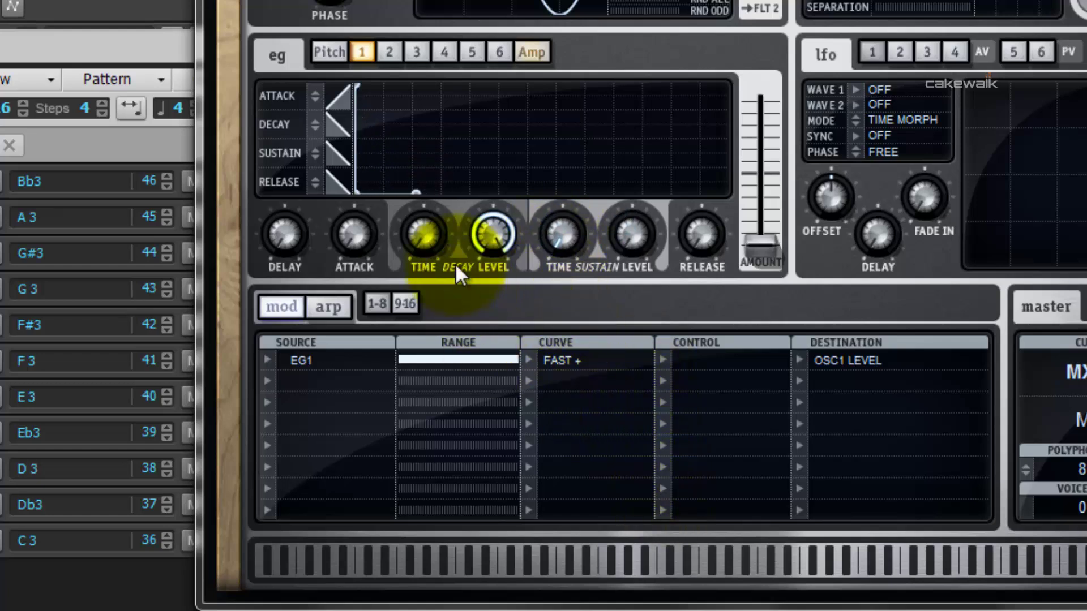
{"action": "left_click_drag", "start_coordinate": [450, 257], "coordinate": [440, 96]}
{"action": "left_click_drag", "start_coordinate": [508, 240], "coordinate": [528, 453]}
{"action": "left_click", "coordinate": [437, 298]}
{"action": "left_click_drag", "start_coordinate": [424, 232], "coordinate": [423, 222]}
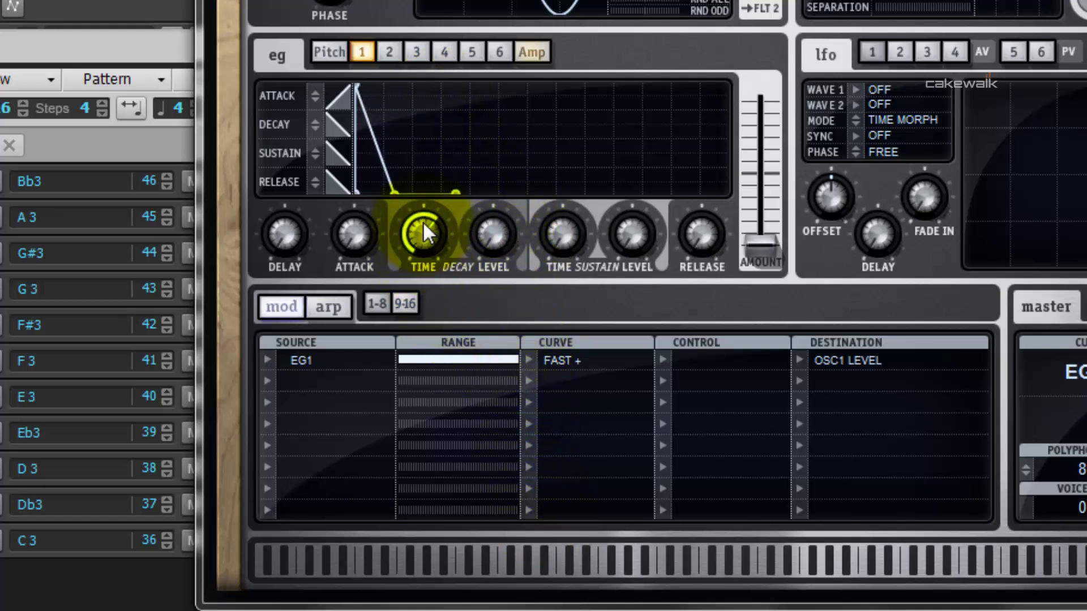
{"action": "left_click", "coordinate": [622, 569]}
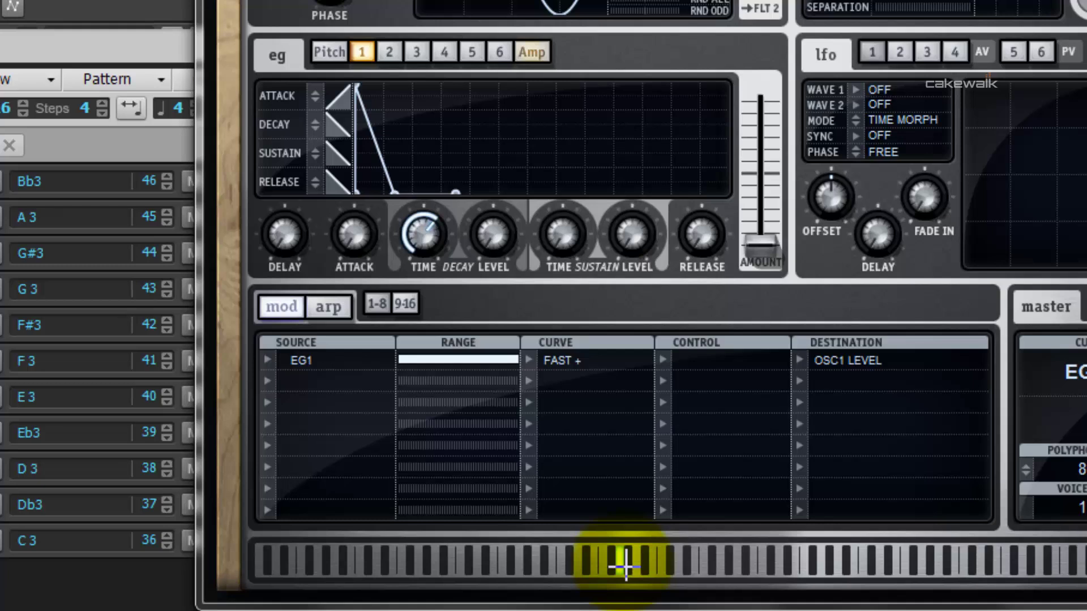
{"action": "left_click", "coordinate": [625, 567]}
{"action": "left_click", "coordinate": [625, 566]}
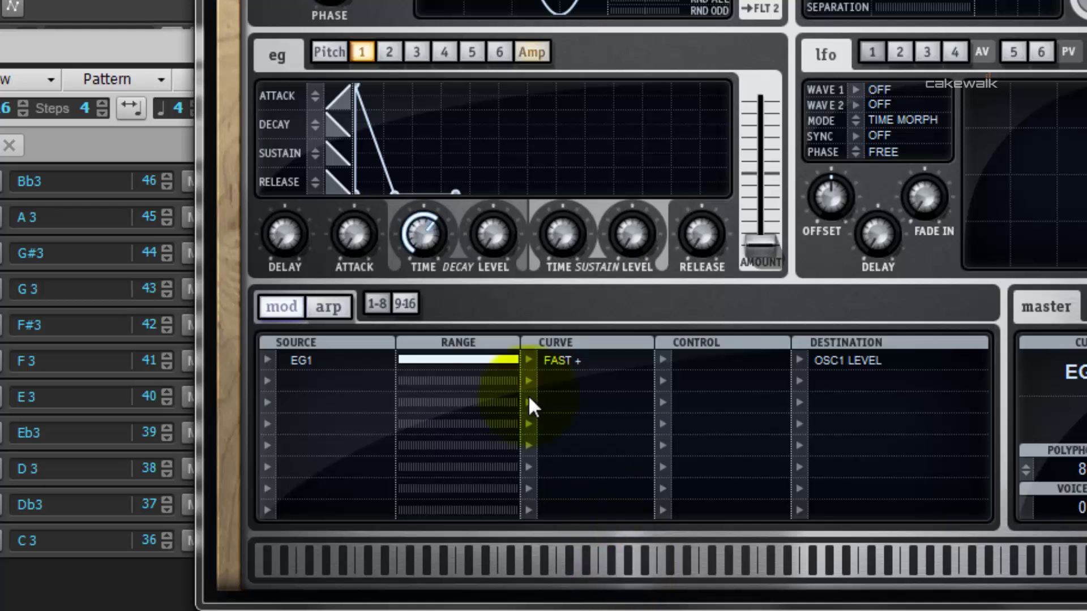
Shorten envelope 1's decay time and test the shorter kick
{"action": "left_click_drag", "start_coordinate": [423, 226], "coordinate": [433, 280]}
{"action": "left_click", "coordinate": [695, 563]}
{"action": "left_click", "coordinate": [695, 563]}
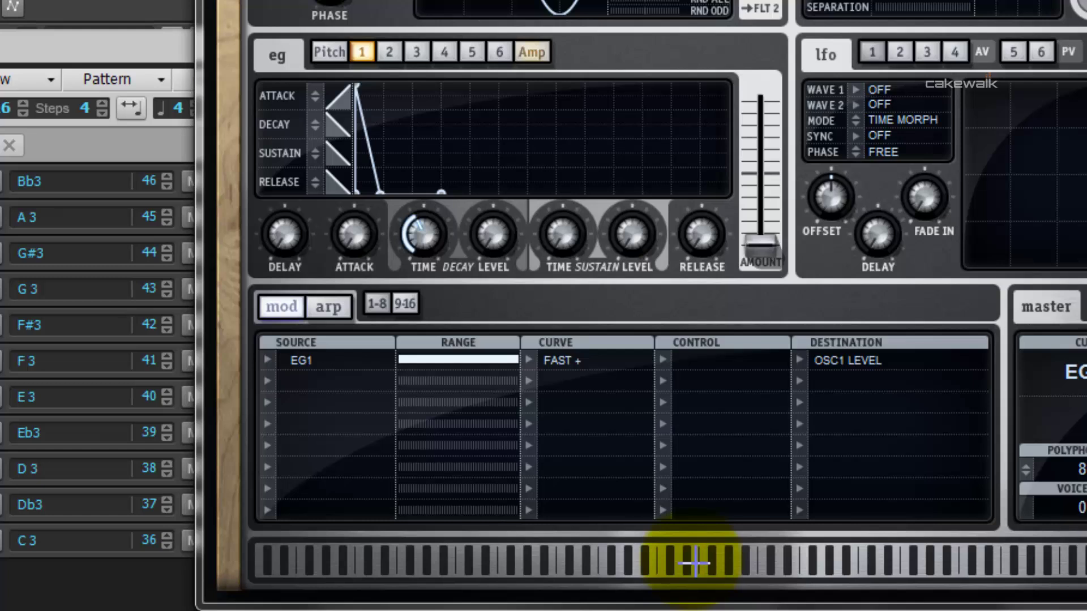
{"action": "left_click", "coordinate": [696, 563]}
{"action": "left_click", "coordinate": [689, 550]}
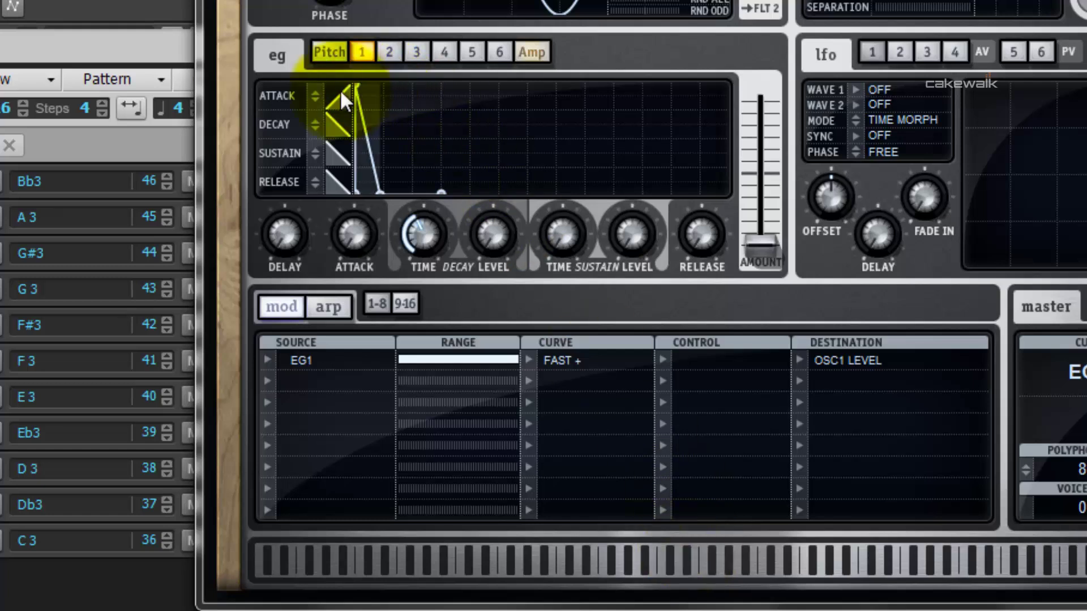
Make envelope 1's decay curve exponential and compare by replaying the note
{"action": "left_click", "coordinate": [348, 134]}
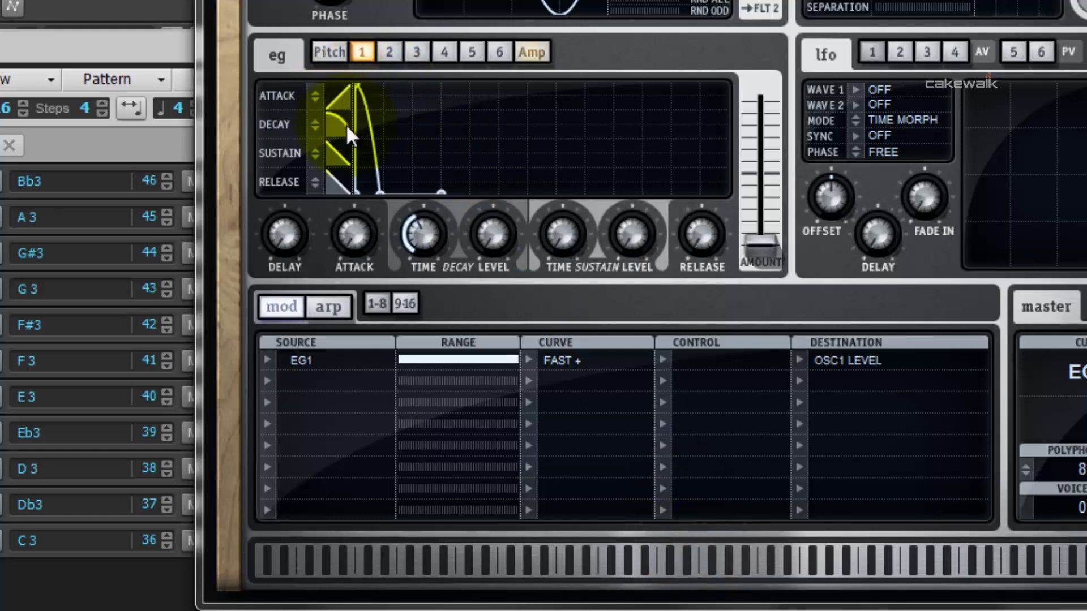
{"action": "left_click", "coordinate": [685, 552]}
{"action": "left_click", "coordinate": [685, 551]}
{"action": "left_click", "coordinate": [685, 552]}
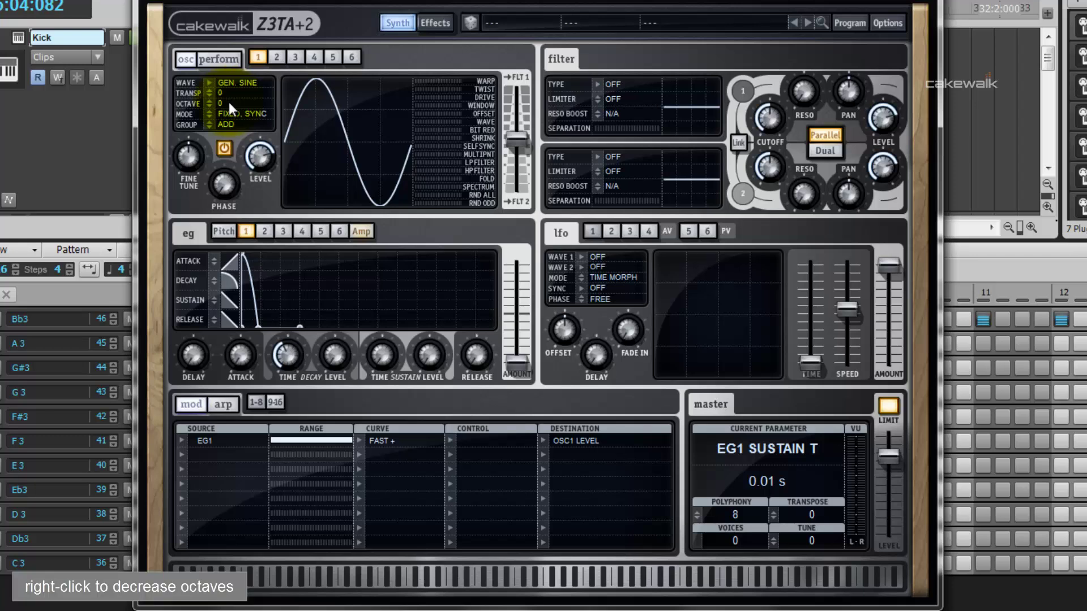
Play the low note repeatedly to hear the kick with oscillator 1 at octave -3
{"action": "left_click", "coordinate": [522, 577]}
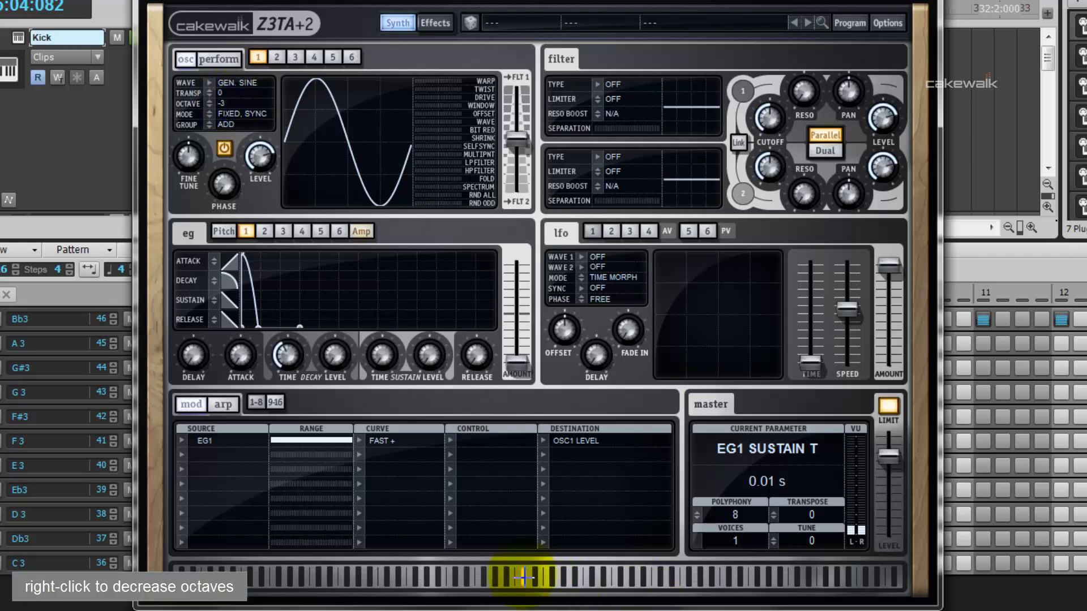
{"action": "left_click", "coordinate": [522, 576]}
{"action": "left_click", "coordinate": [522, 576]}
{"action": "left_click", "coordinate": [522, 577]}
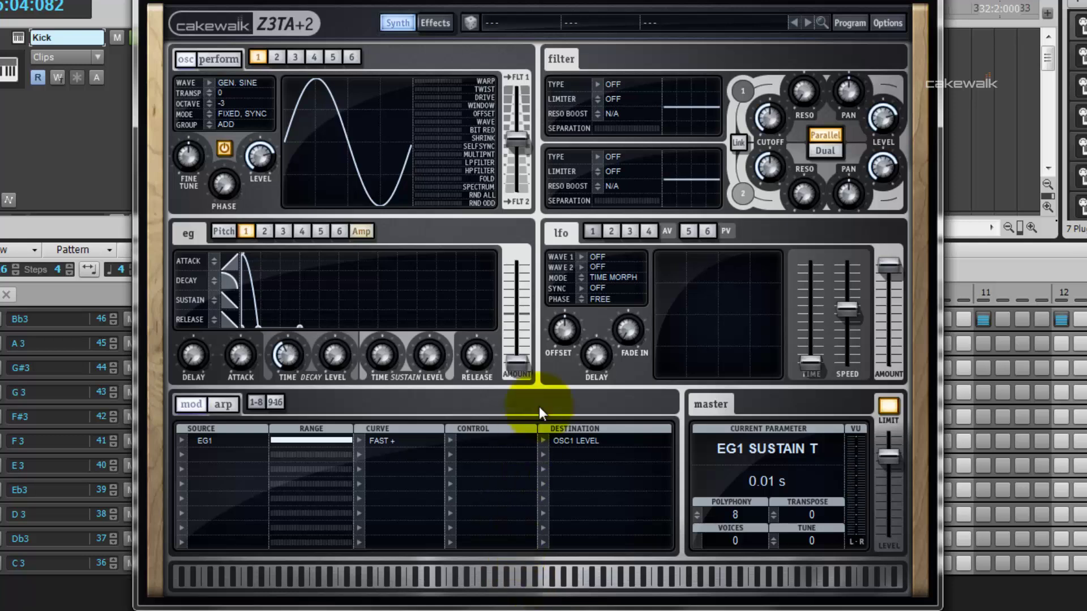
Set filter 1 to a 12 dB/Oct LPF and lower its cutoff to about 119.52 Hz
{"action": "left_click", "coordinate": [770, 114]}
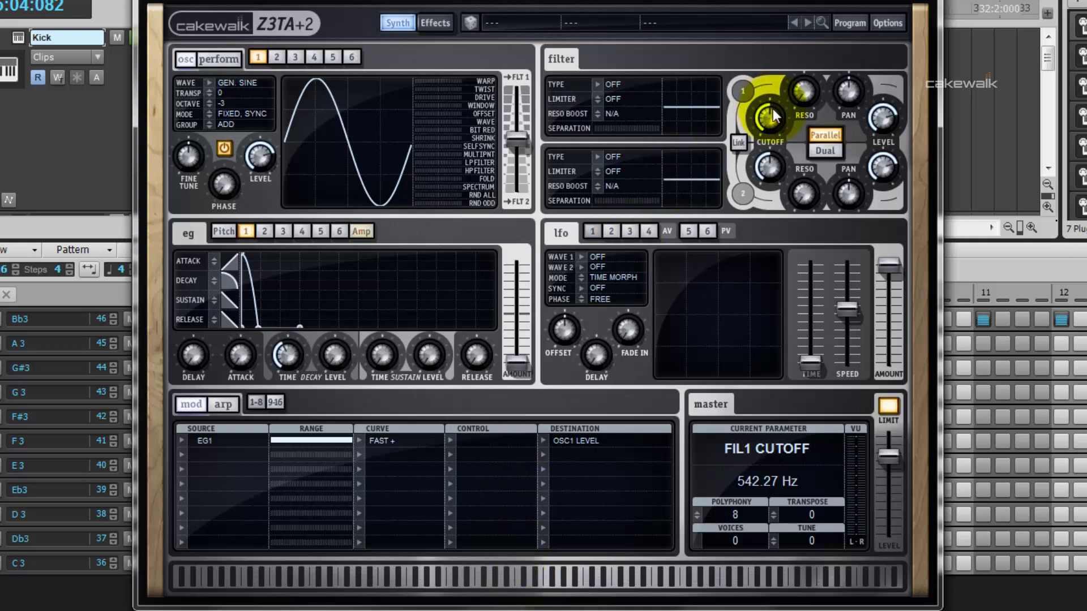
{"action": "left_click", "coordinate": [595, 87]}
{"action": "left_click", "coordinate": [632, 129]}
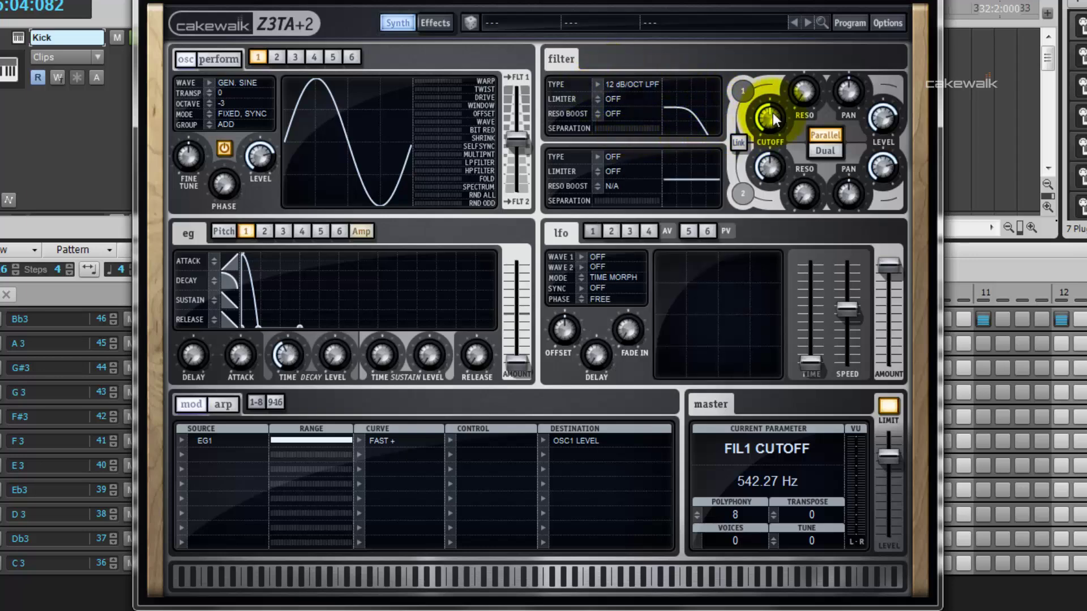
{"action": "left_click_drag", "start_coordinate": [773, 113], "coordinate": [780, 146]}
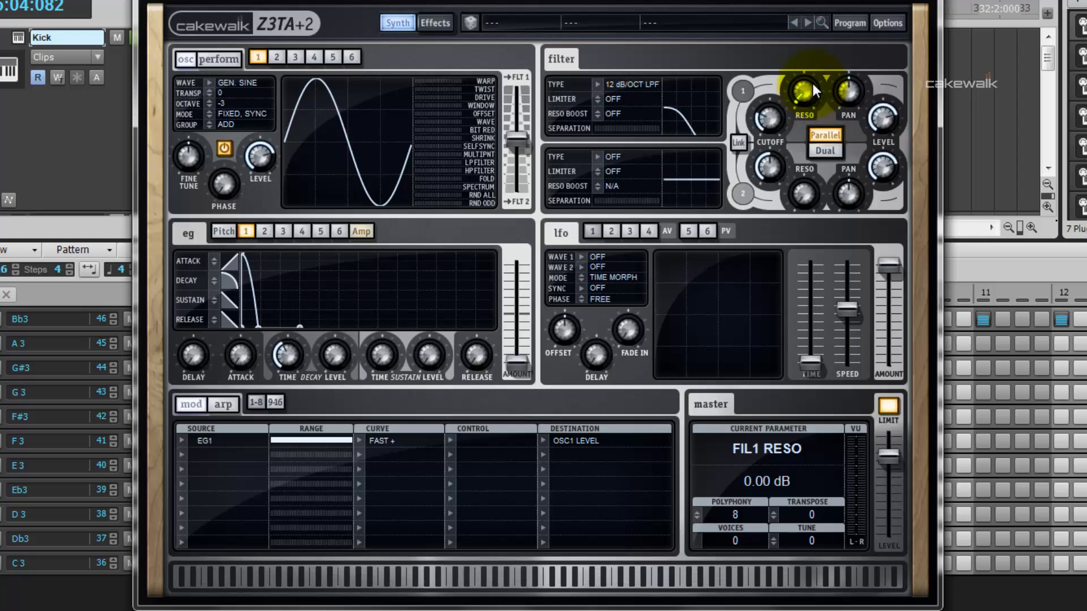
Play two notes of the filtered kick and switch to the Effects page
{"action": "left_click", "coordinate": [514, 563]}
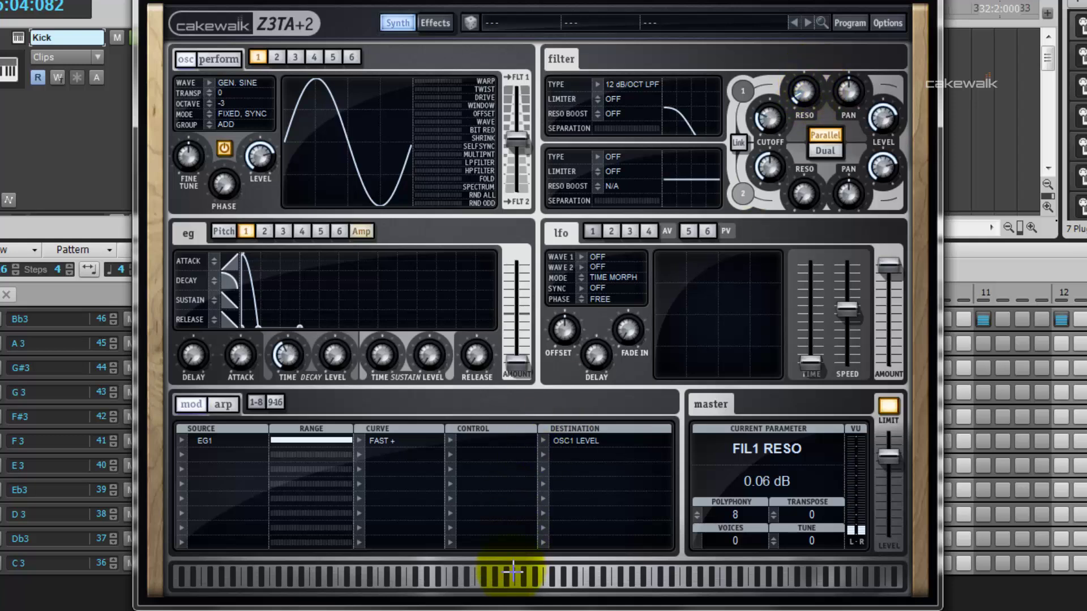
{"action": "left_click", "coordinate": [518, 563]}
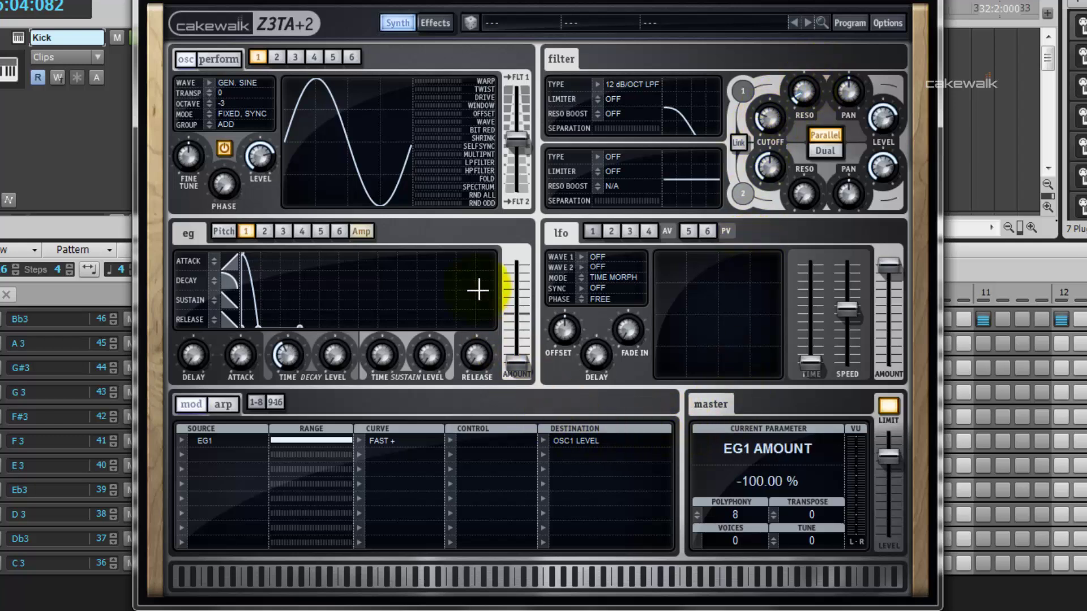
{"action": "left_click", "coordinate": [424, 23]}
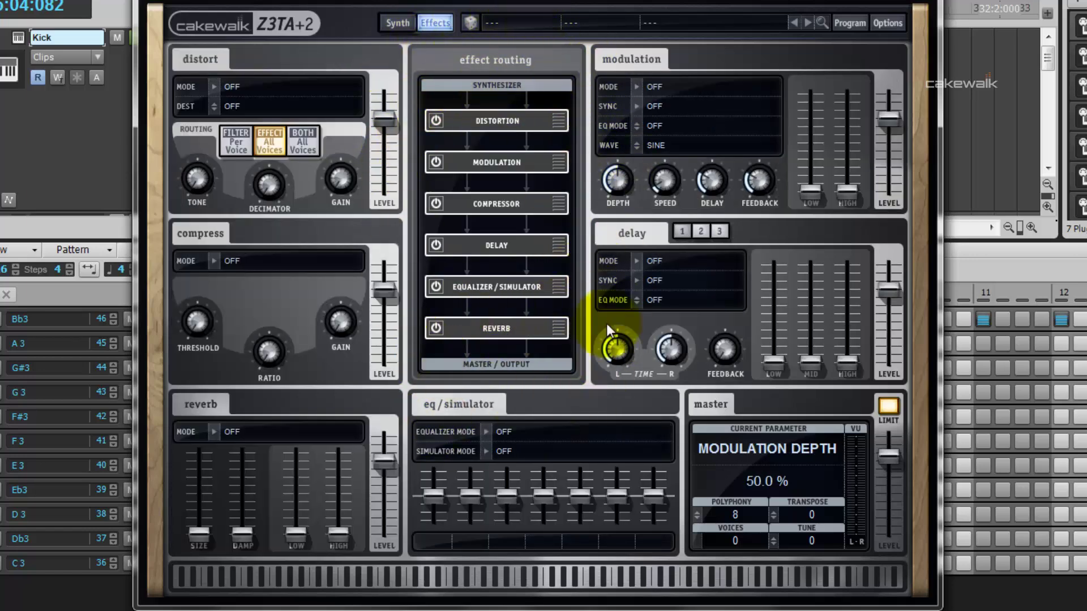
Enable Soft Drive distortion, nudge its tone to 13.5%, and audition a note
{"action": "left_click", "coordinate": [436, 121]}
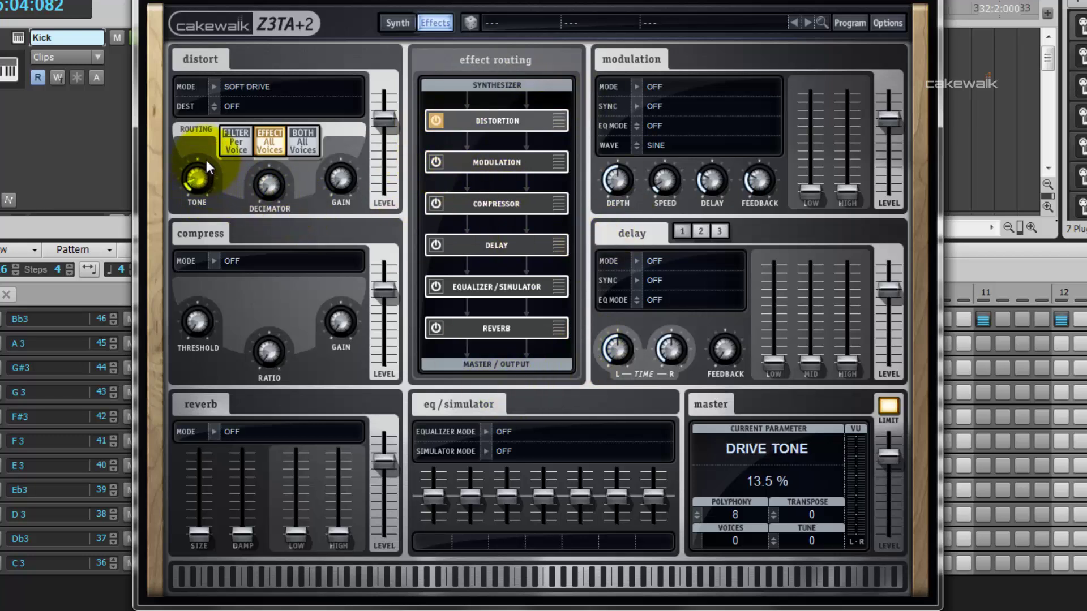
{"action": "left_click_drag", "start_coordinate": [209, 152], "coordinate": [208, 151]}
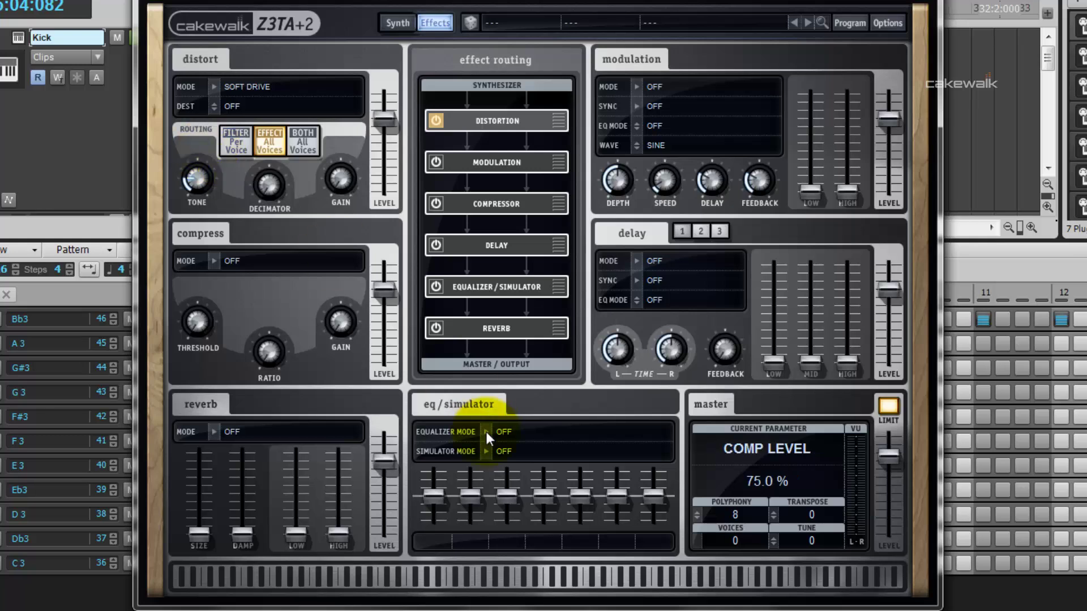
{"action": "left_click", "coordinate": [559, 580]}
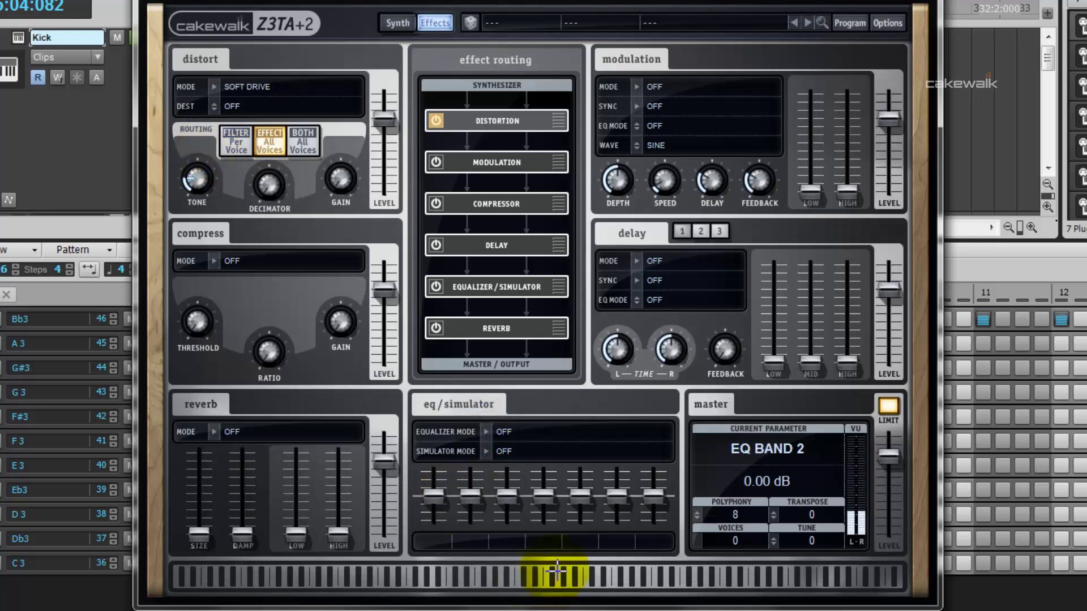
Enable the modulation effect as a 6-Voice Chorus, push its HIGH fader to maximum, and audition
{"action": "left_click", "coordinate": [439, 160]}
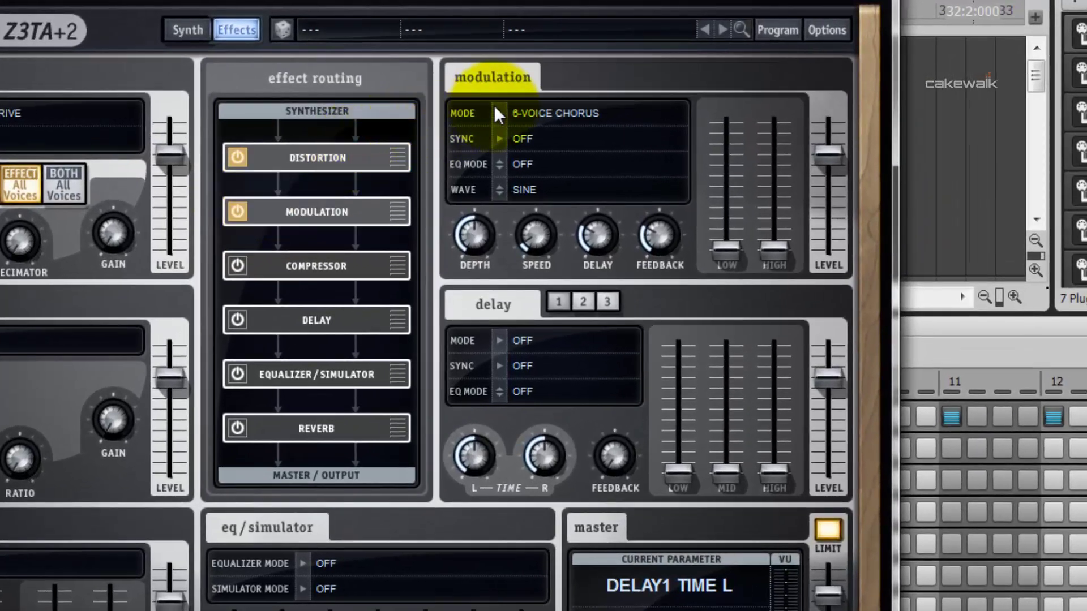
{"action": "left_click", "coordinate": [529, 106]}
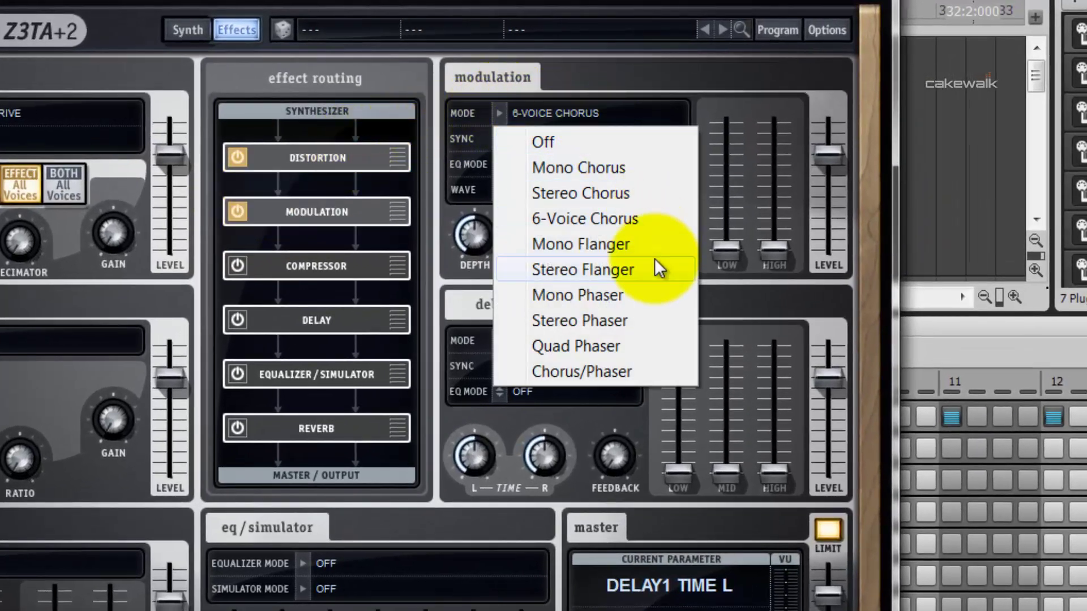
{"action": "left_click", "coordinate": [658, 218]}
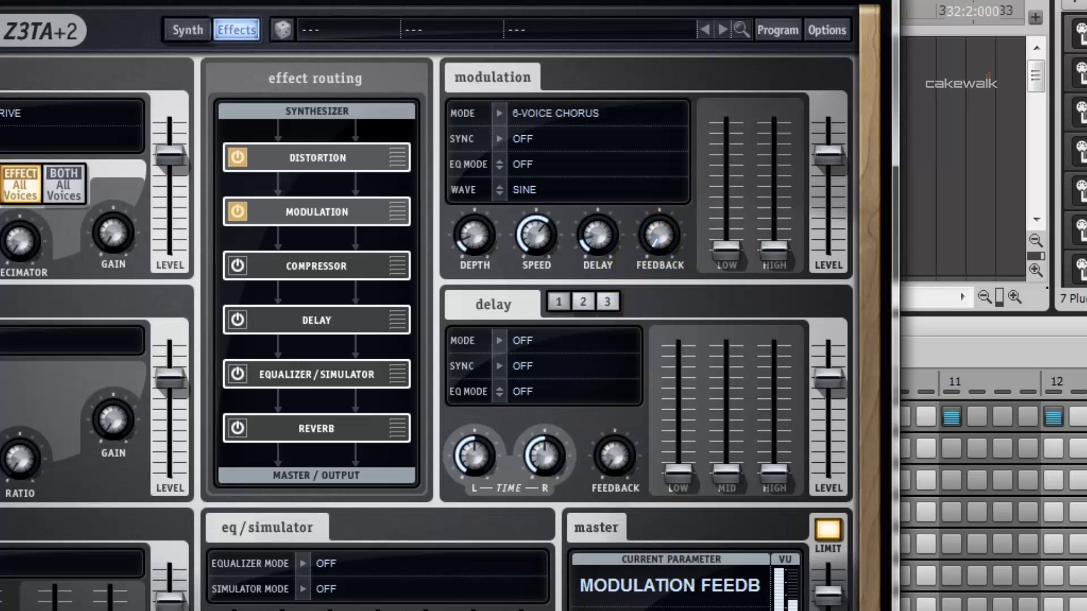
{"action": "left_click_drag", "start_coordinate": [774, 247], "coordinate": [781, 85]}
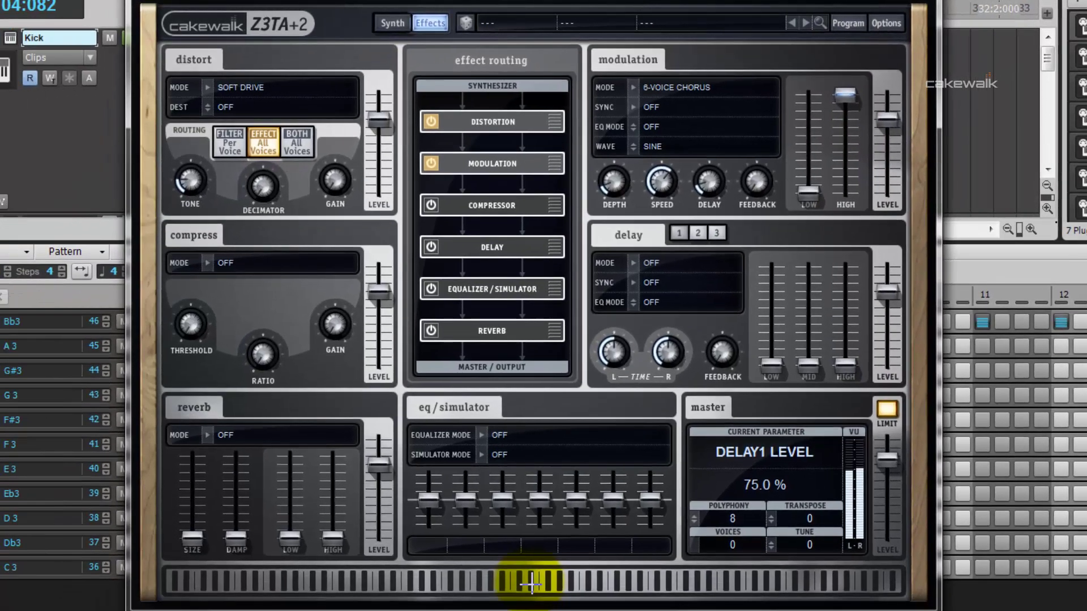
{"action": "left_click", "coordinate": [533, 583]}
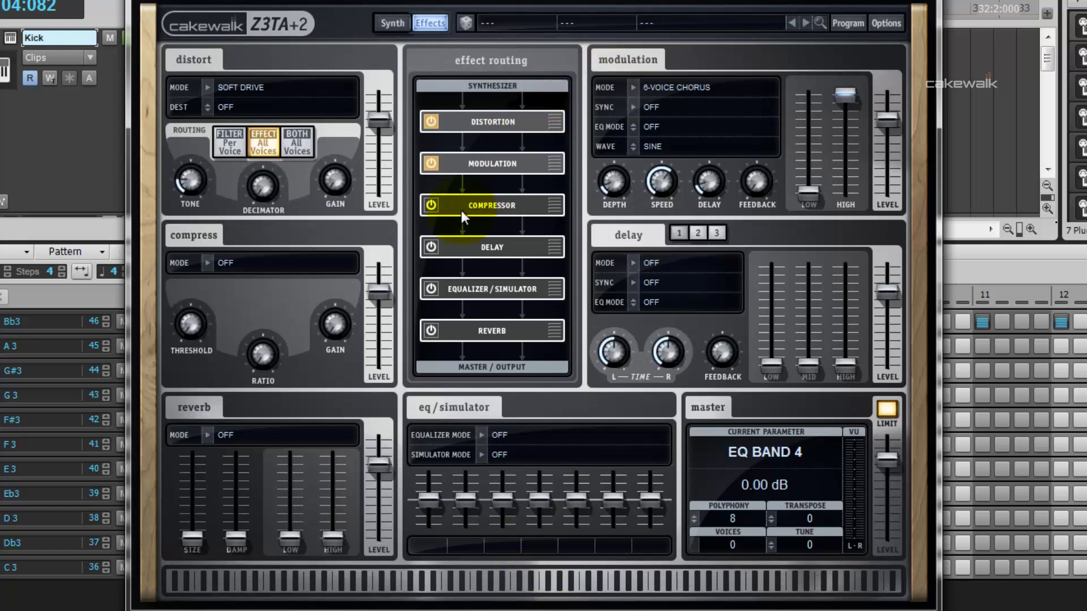
Turn on the FAST compressor with 50:1 ratio, maximum gain and -7.73 dB threshold, then audition
{"action": "left_click", "coordinate": [432, 205]}
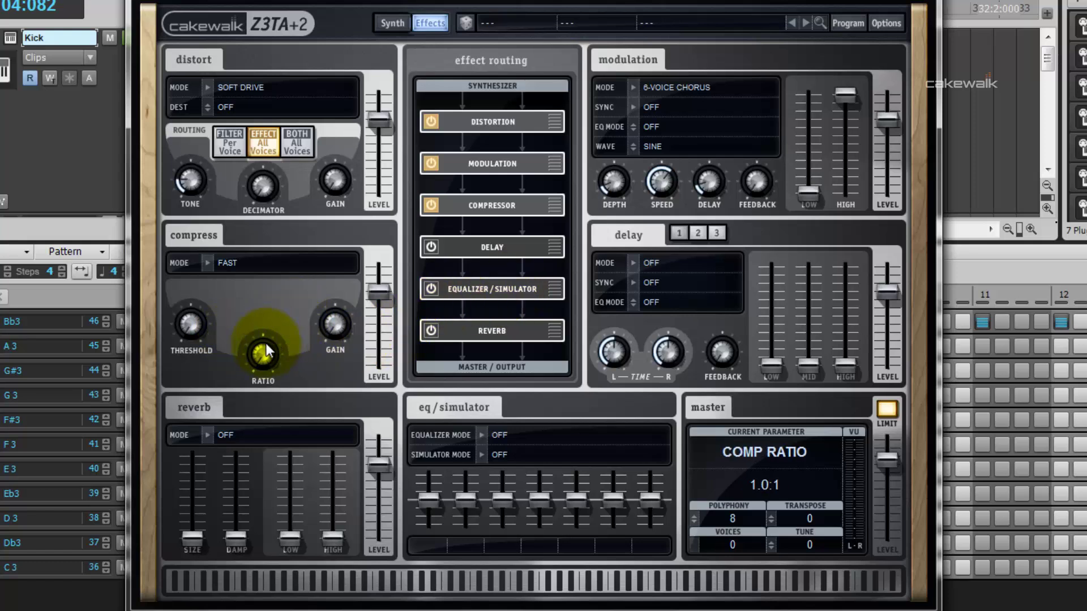
{"action": "left_click_drag", "start_coordinate": [262, 355], "coordinate": [247, 185]}
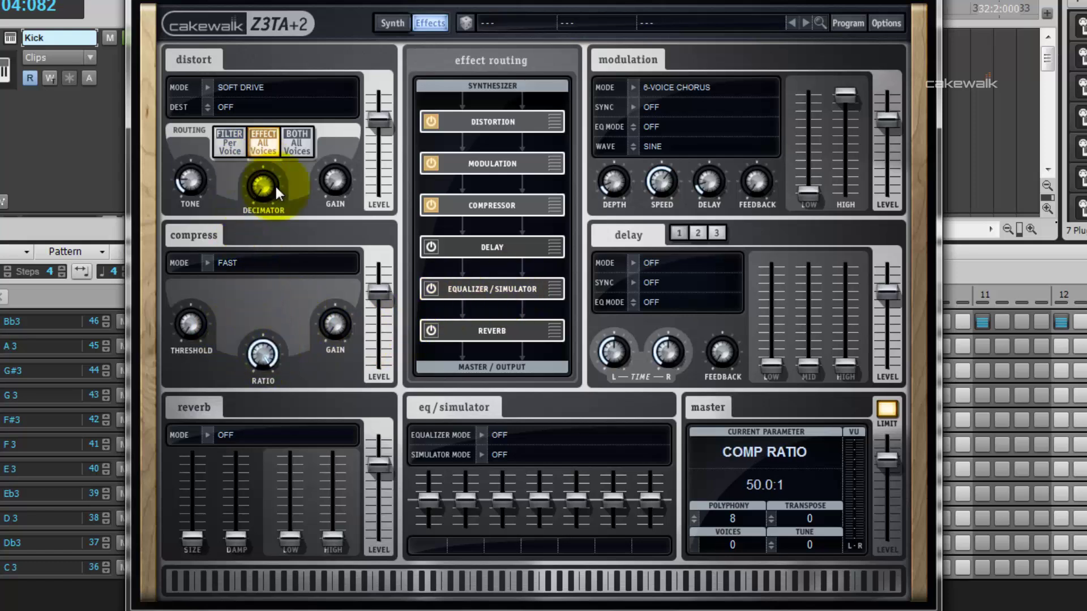
{"action": "left_click_drag", "start_coordinate": [337, 331], "coordinate": [307, 113]}
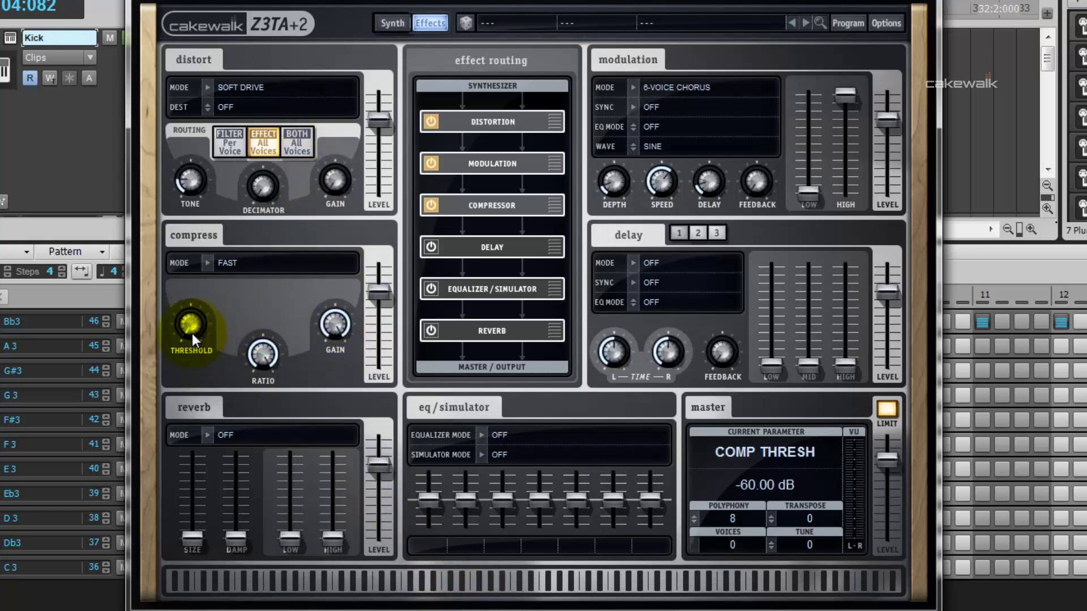
{"action": "left_click_drag", "start_coordinate": [195, 277], "coordinate": [201, 253]}
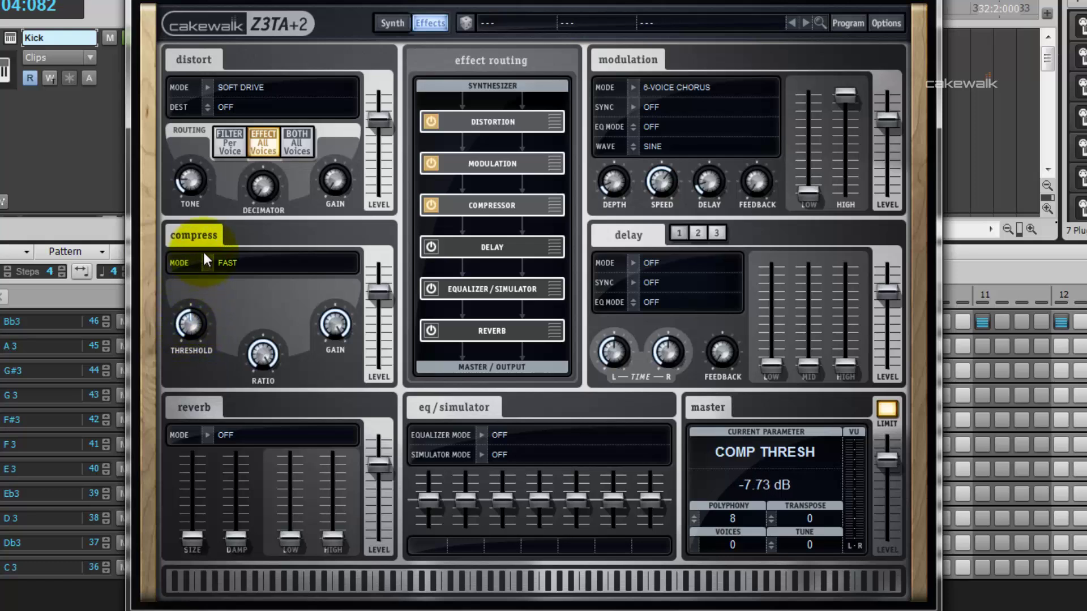
{"action": "left_click", "coordinate": [507, 583]}
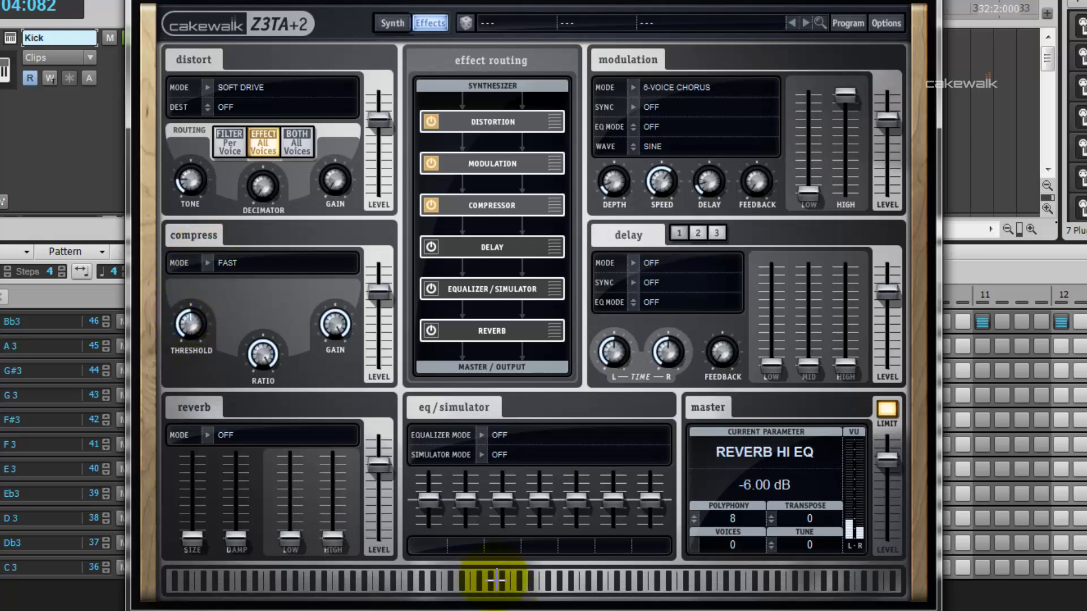
{"action": "left_click", "coordinate": [497, 583]}
{"action": "left_click", "coordinate": [497, 583]}
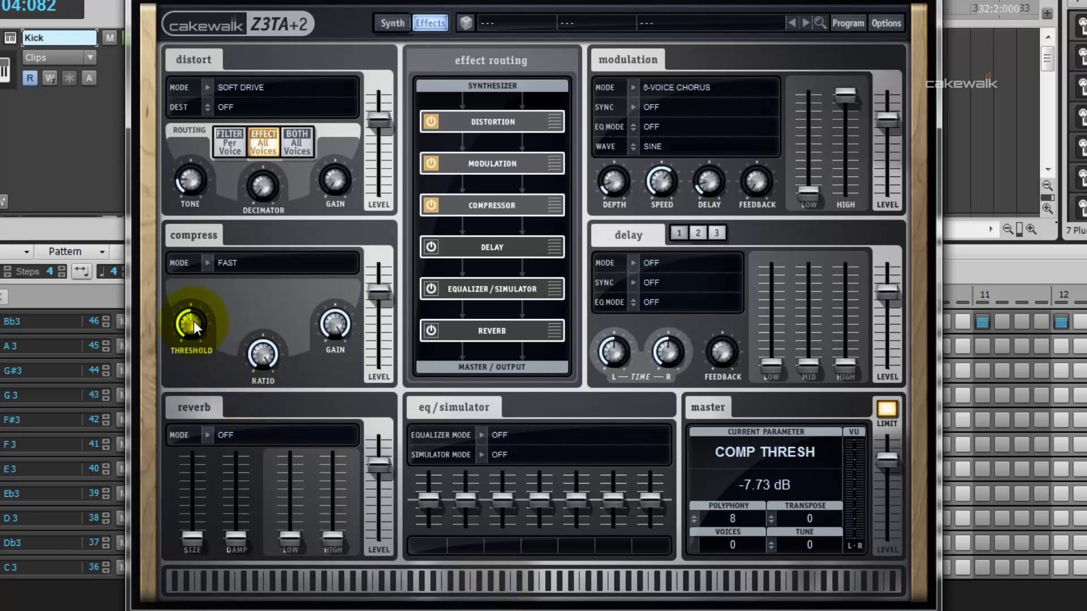
{"action": "left_click", "coordinate": [517, 583]}
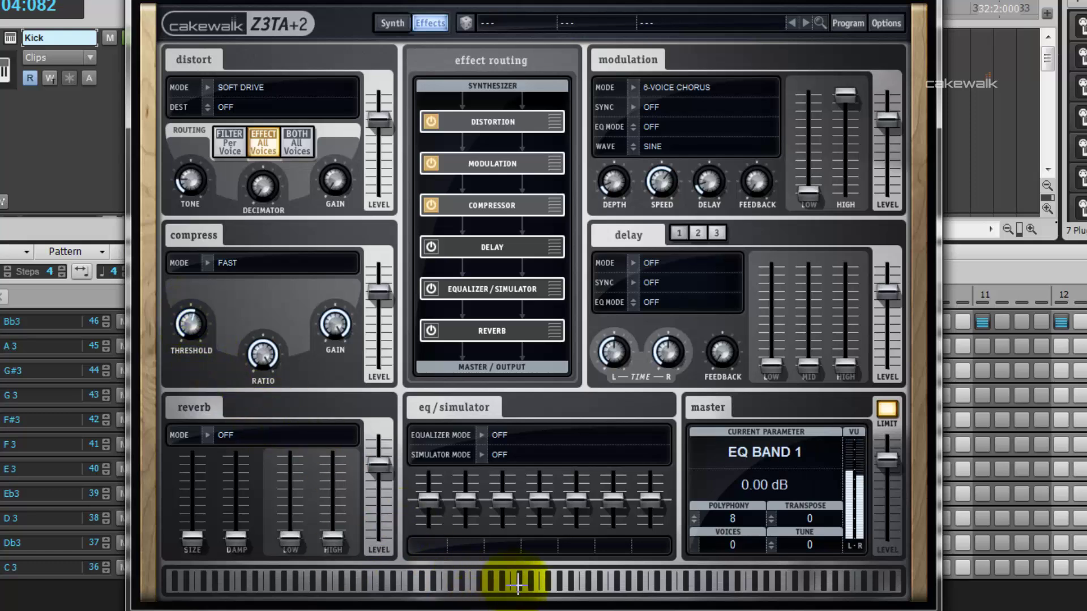
{"action": "left_click", "coordinate": [517, 583]}
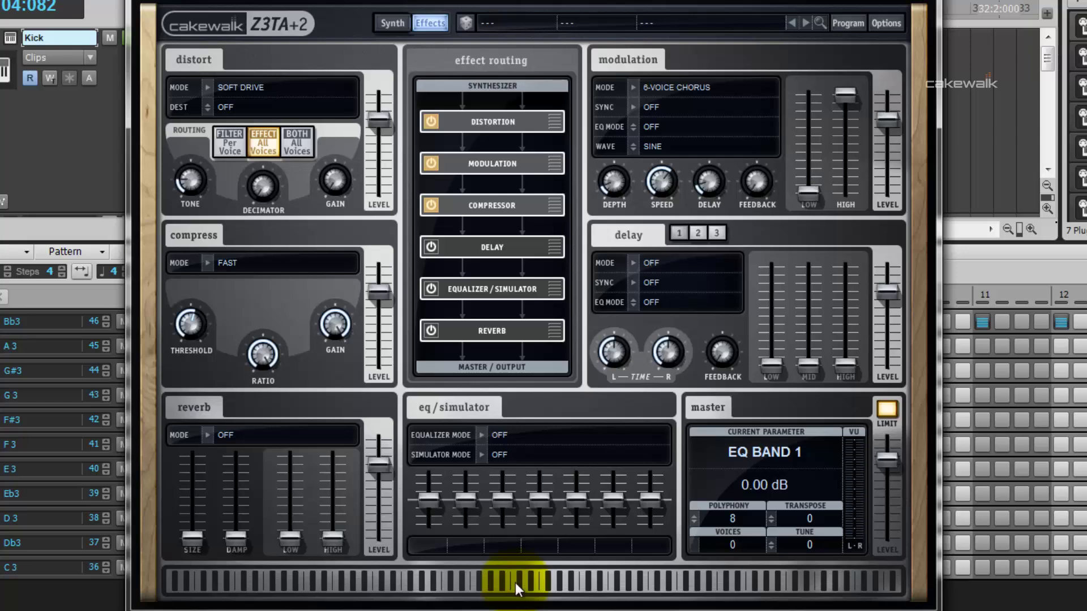
Power on the equalizer in WIDE 1 mode with Simulator Mode off and lift the 80 Hz band
{"action": "left_click", "coordinate": [431, 289]}
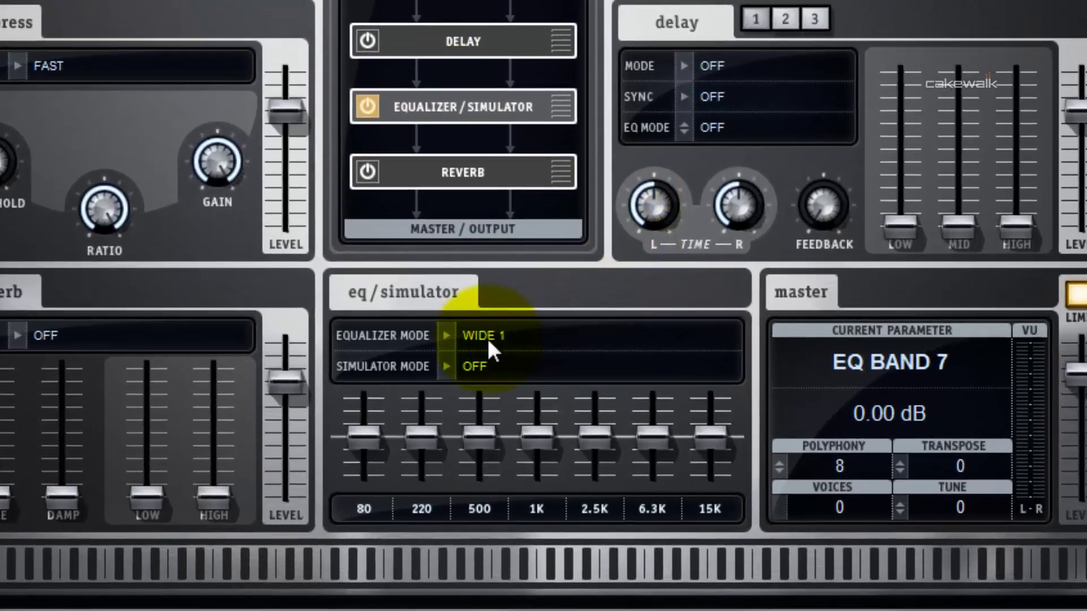
{"action": "left_click", "coordinate": [450, 367]}
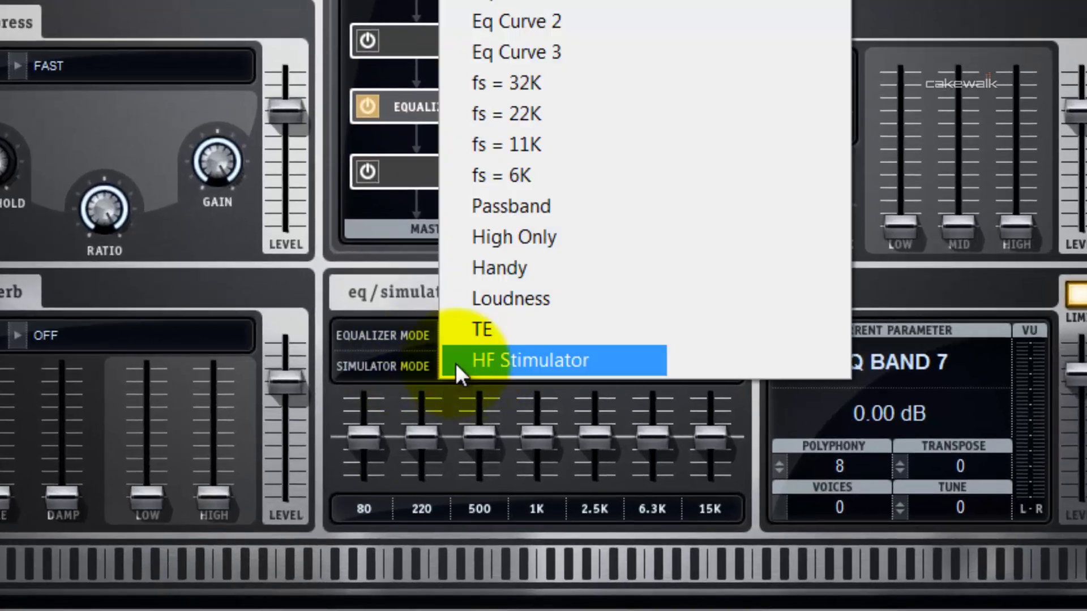
{"action": "left_click", "coordinate": [450, 365]}
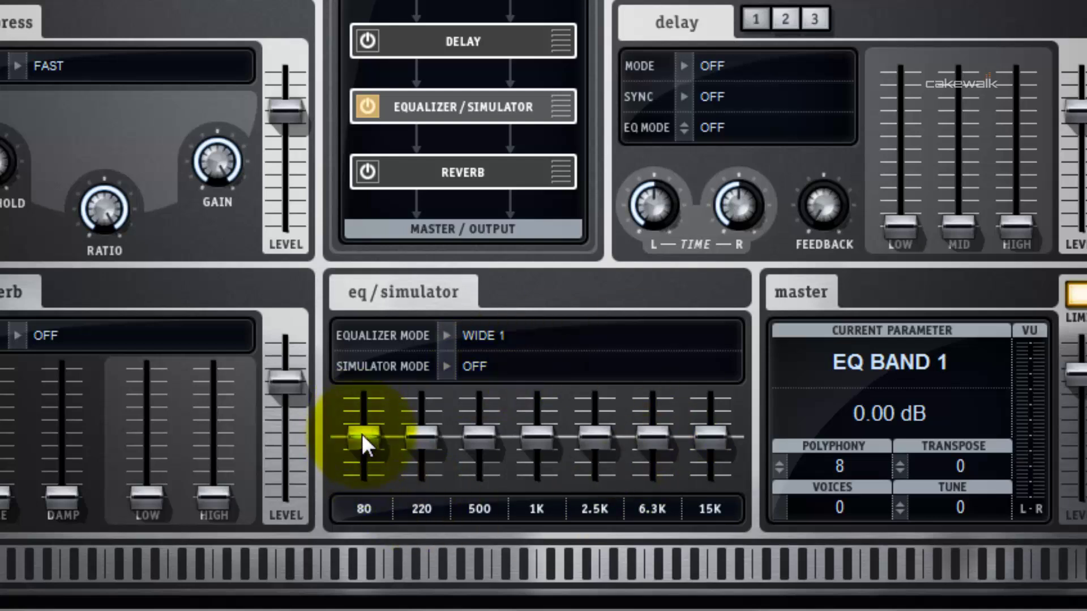
{"action": "left_click_drag", "start_coordinate": [366, 417], "coordinate": [368, 410]}
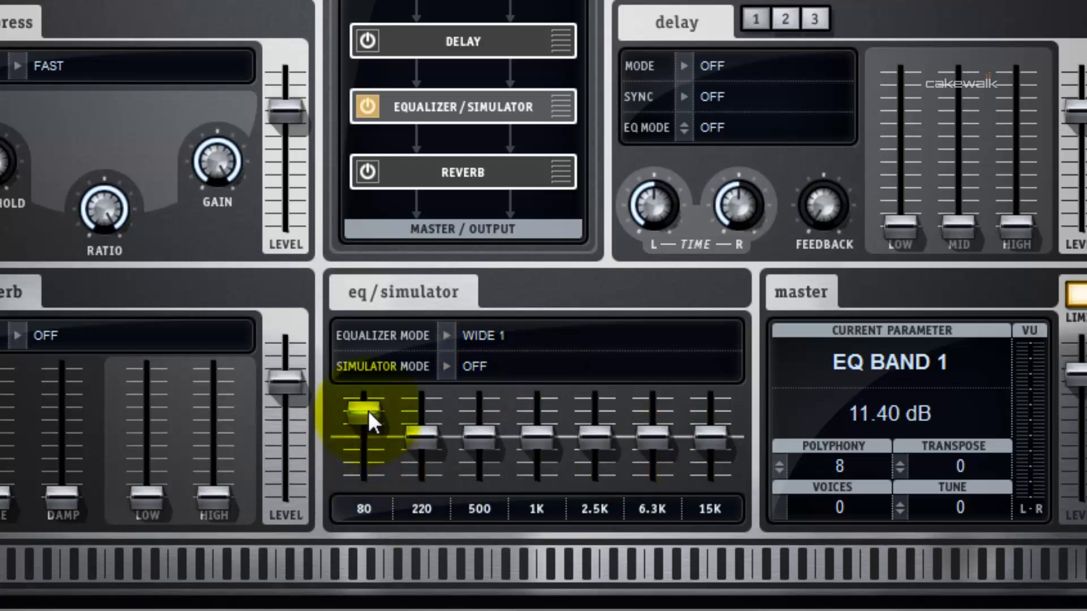
{"action": "left_click", "coordinate": [523, 569]}
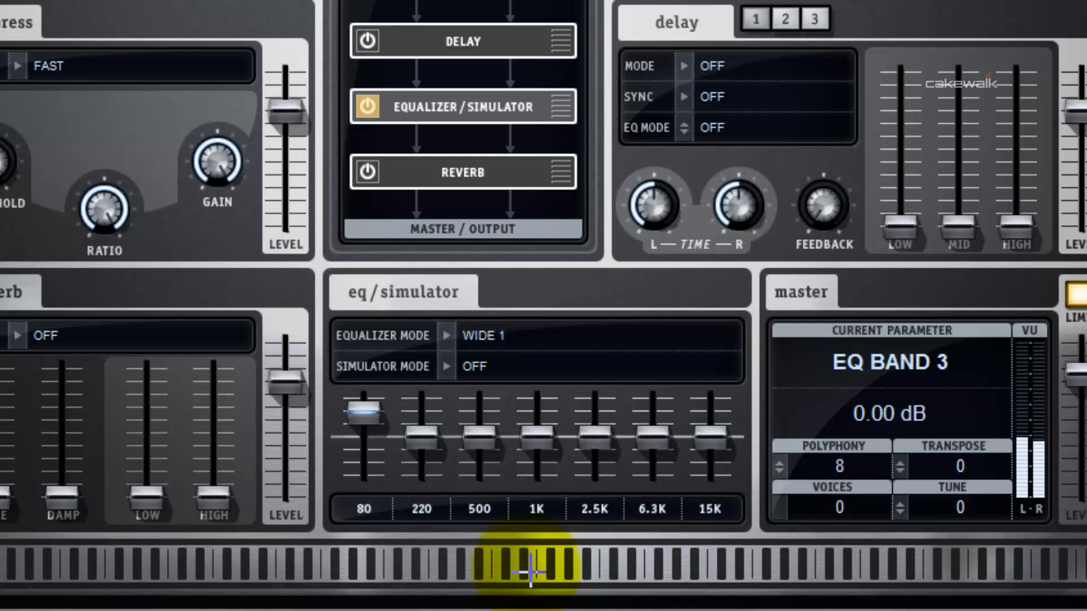
Boost 1K to 12.60 dB, 2.5K to 6.60 dB and 6.3K to 12.00 dB, auditioning the kick
{"action": "left_click_drag", "start_coordinate": [536, 470], "coordinate": [545, 408]}
{"action": "left_click", "coordinate": [545, 562]}
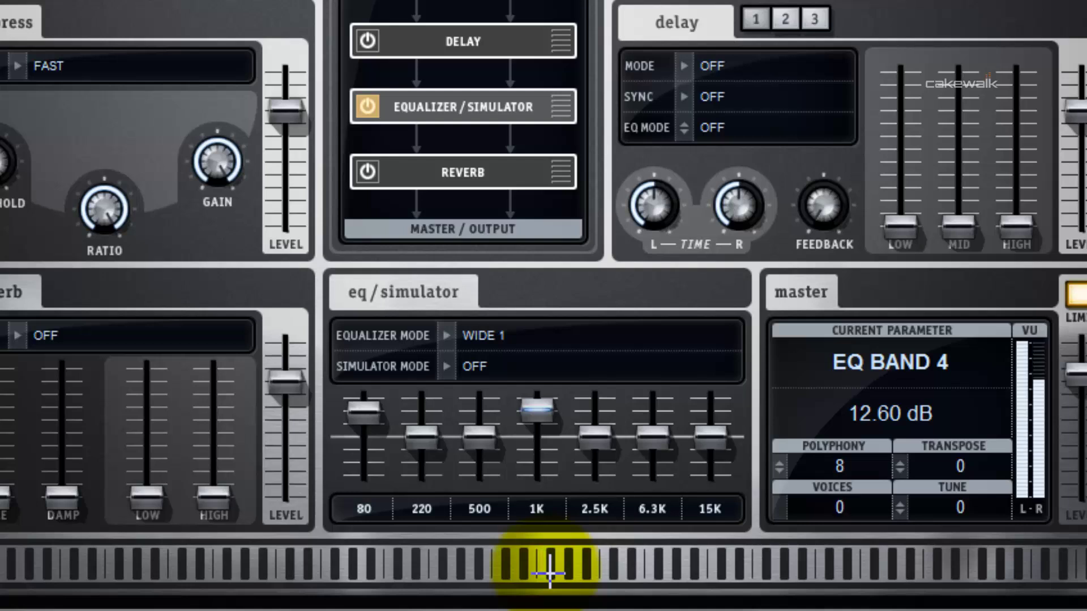
{"action": "left_click_drag", "start_coordinate": [594, 447], "coordinate": [604, 429]}
{"action": "left_click", "coordinate": [568, 582]}
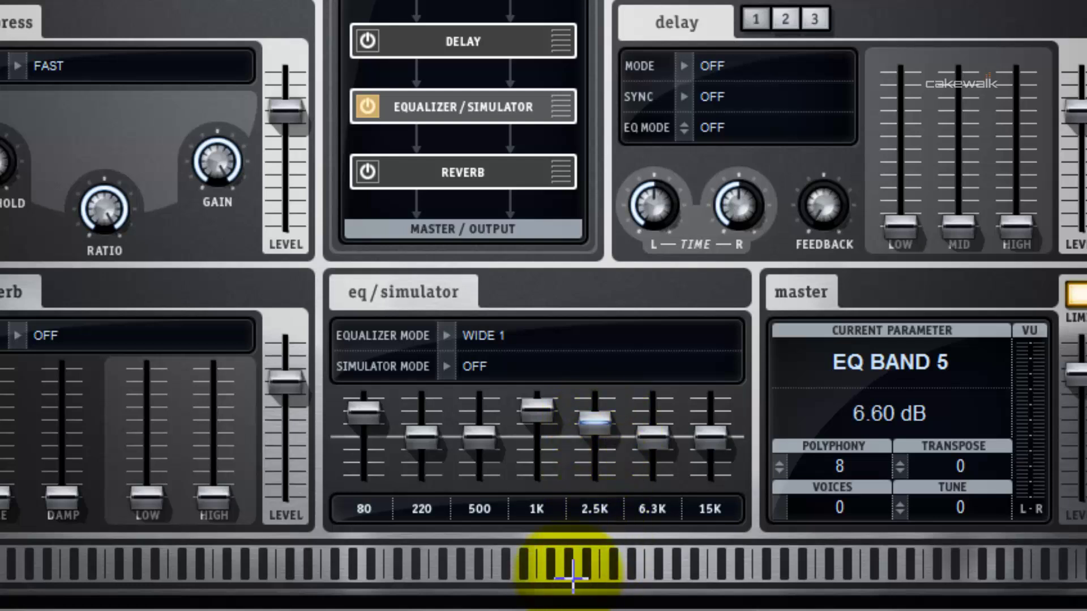
{"action": "left_click_drag", "start_coordinate": [652, 437], "coordinate": [657, 413]}
{"action": "left_click", "coordinate": [570, 578]}
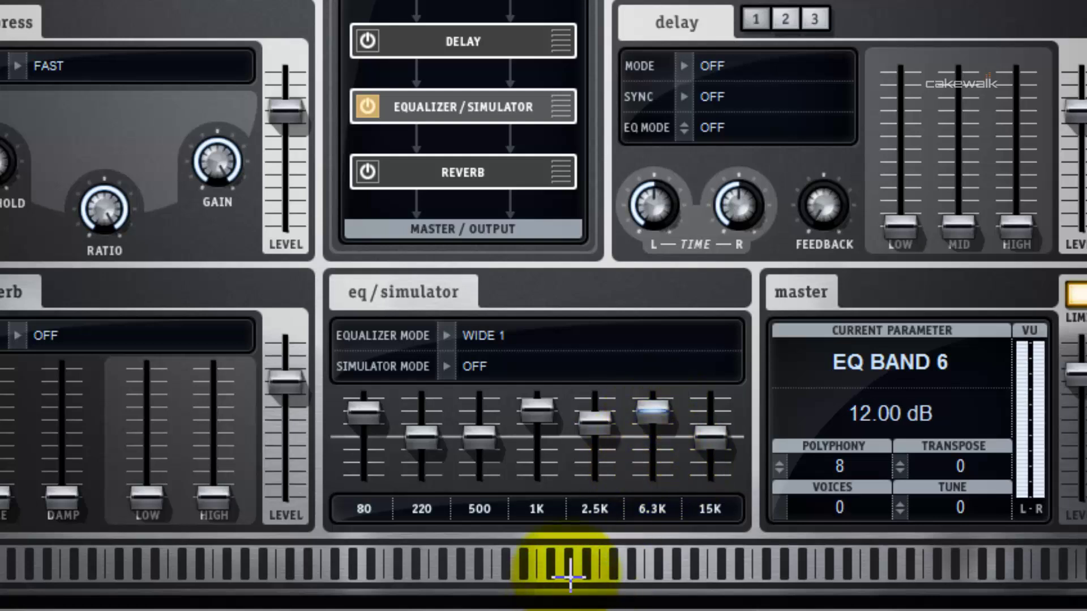
{"action": "left_click", "coordinate": [570, 578]}
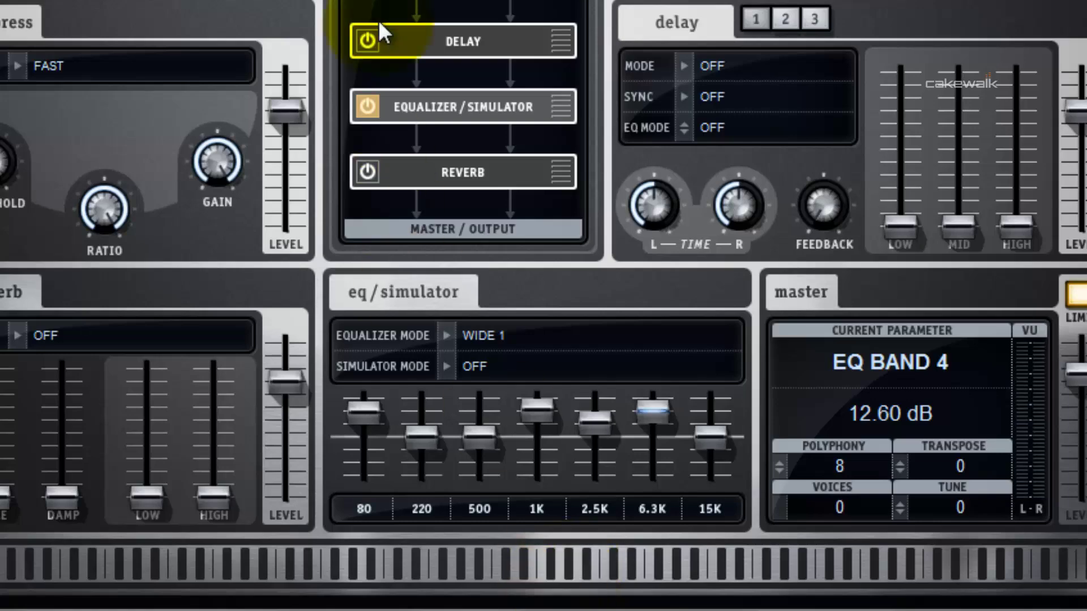
On the Synth page, shorten the EG Decay Time to 0.16 s and audition the kick
{"action": "left_click", "coordinate": [331, 1]}
{"action": "left_click", "coordinate": [417, 583]}
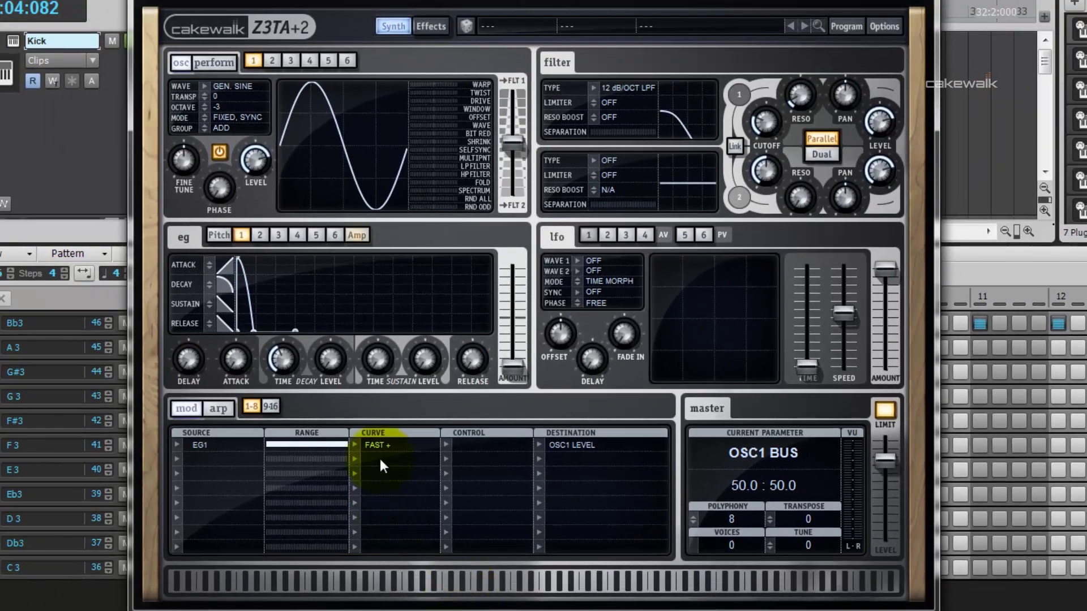
{"action": "left_click_drag", "start_coordinate": [289, 365], "coordinate": [287, 368]}
{"action": "left_click", "coordinate": [501, 586]}
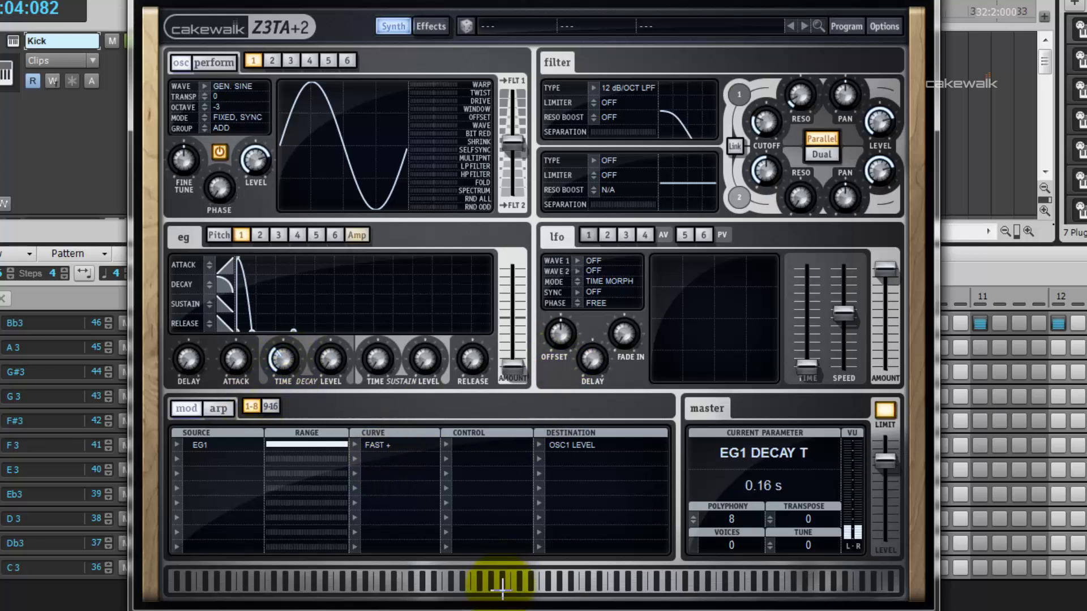
{"action": "left_click", "coordinate": [502, 586]}
{"action": "left_click", "coordinate": [501, 586]}
{"action": "left_click", "coordinate": [502, 586]}
{"action": "left_click", "coordinate": [501, 586]}
{"action": "left_click", "coordinate": [501, 586]}
{"action": "left_click", "coordinate": [591, 358]}
Start saving the patch via Program > Save As in User Presets, naming it 'Z3TA+'
{"action": "left_click", "coordinate": [847, 26]}
{"action": "left_click", "coordinate": [882, 206]}
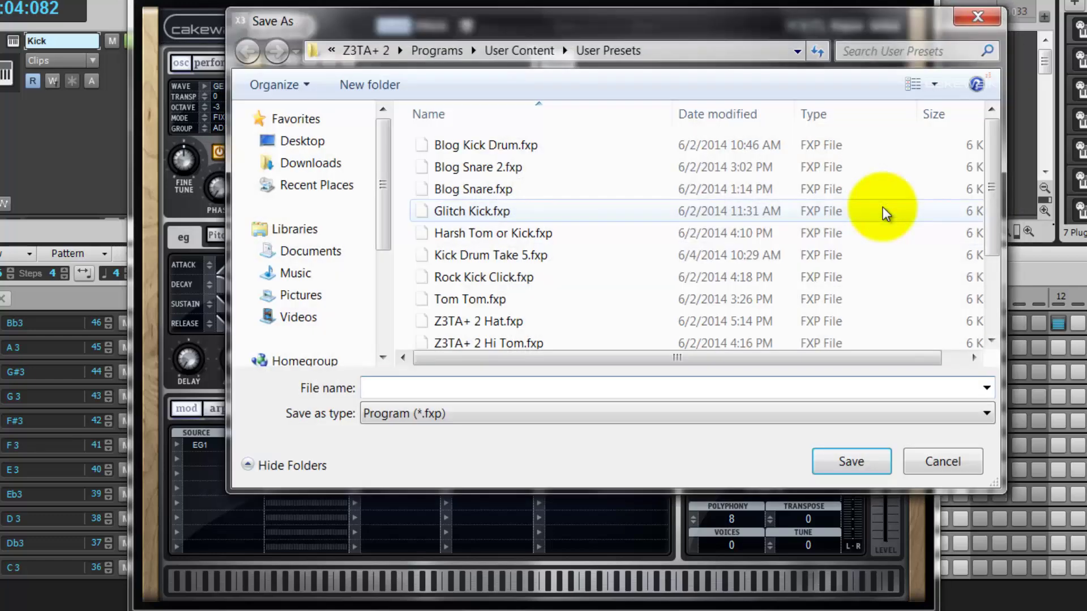
{"action": "type", "text": "Z3TA"}
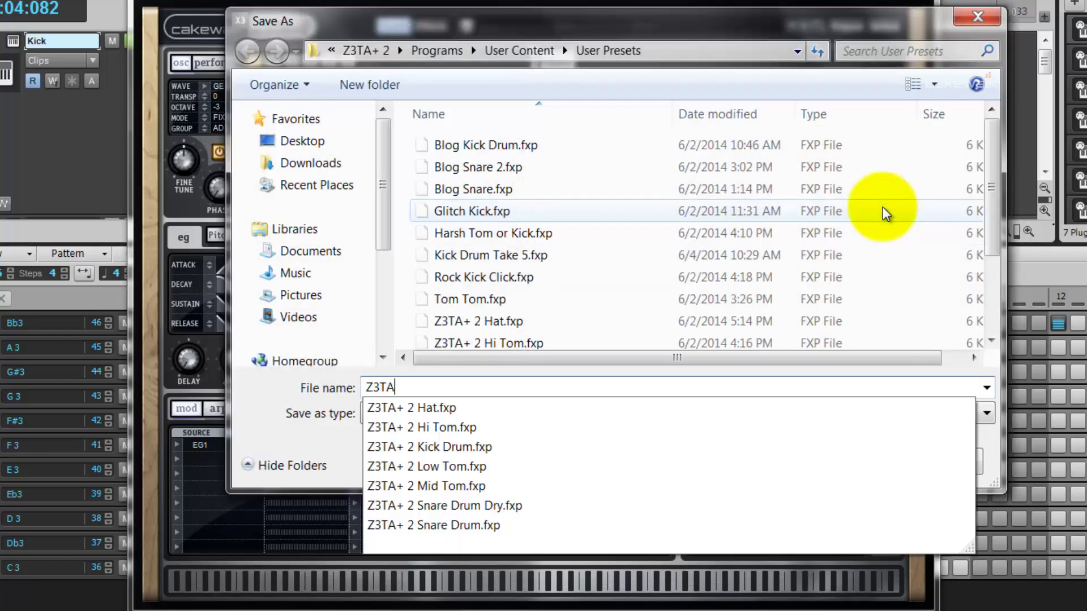